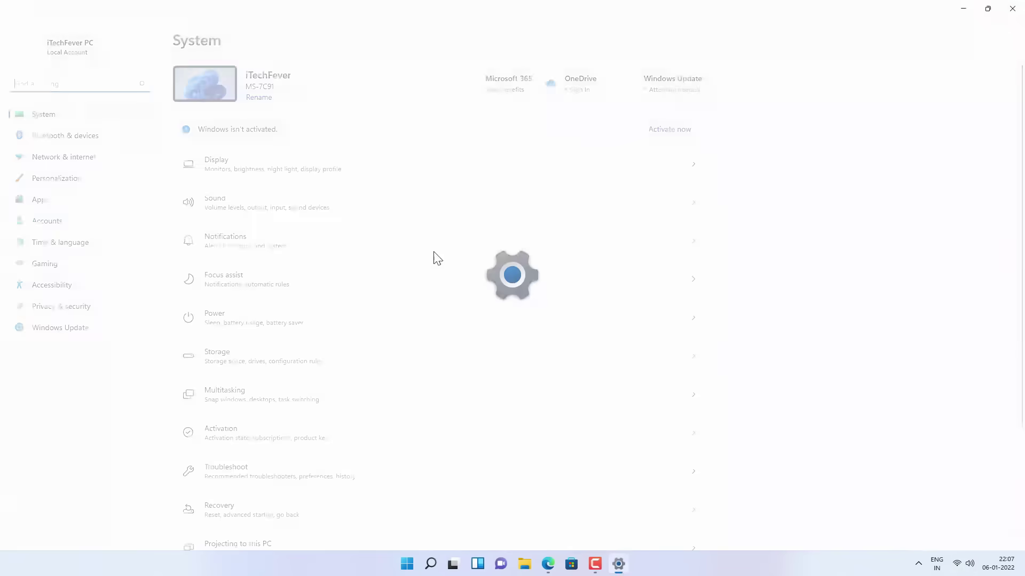
Step: Try to add a Bluetooth device from the Bluetooth & devices settings, then dismiss the device wizard
{"action": "left_click", "coordinate": [76, 135]}
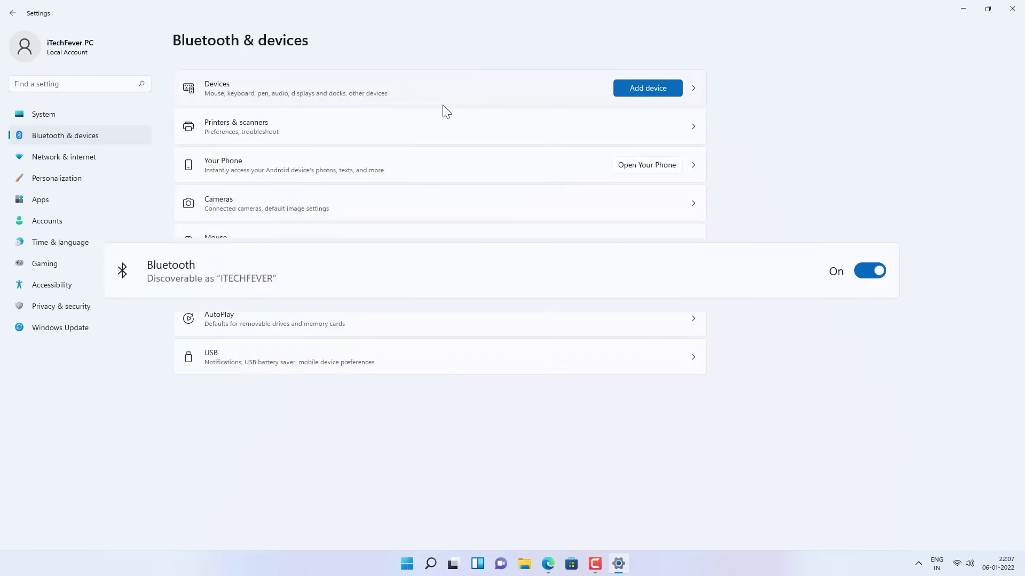
{"action": "left_click", "coordinate": [651, 88]}
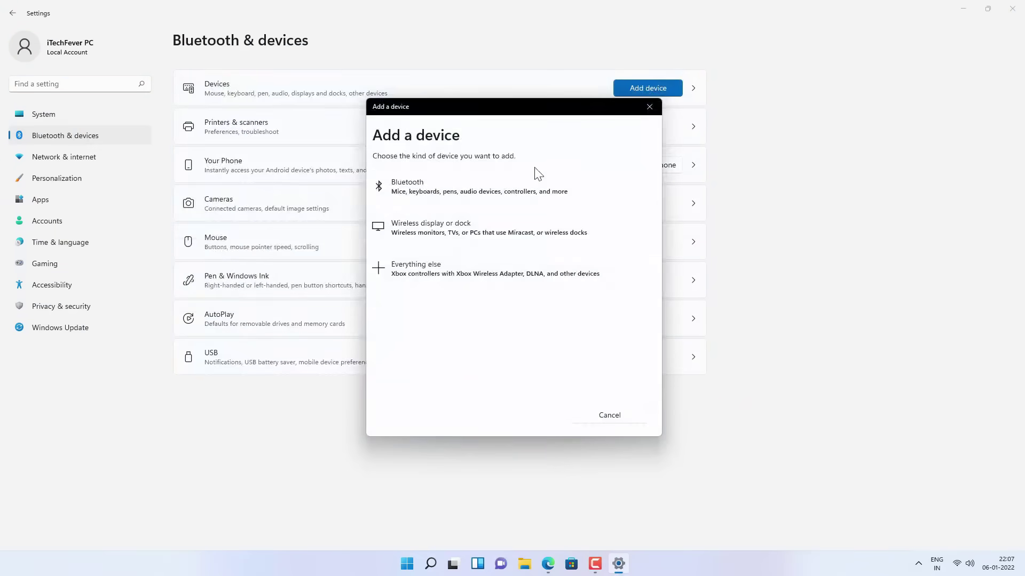
{"action": "left_click", "coordinate": [493, 186]}
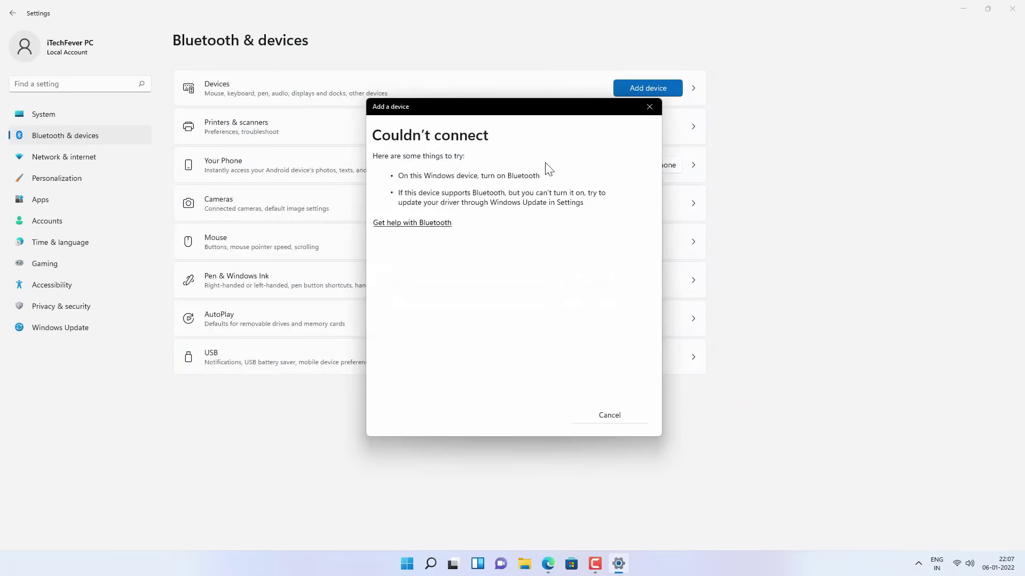
{"action": "left_click", "coordinate": [657, 106]}
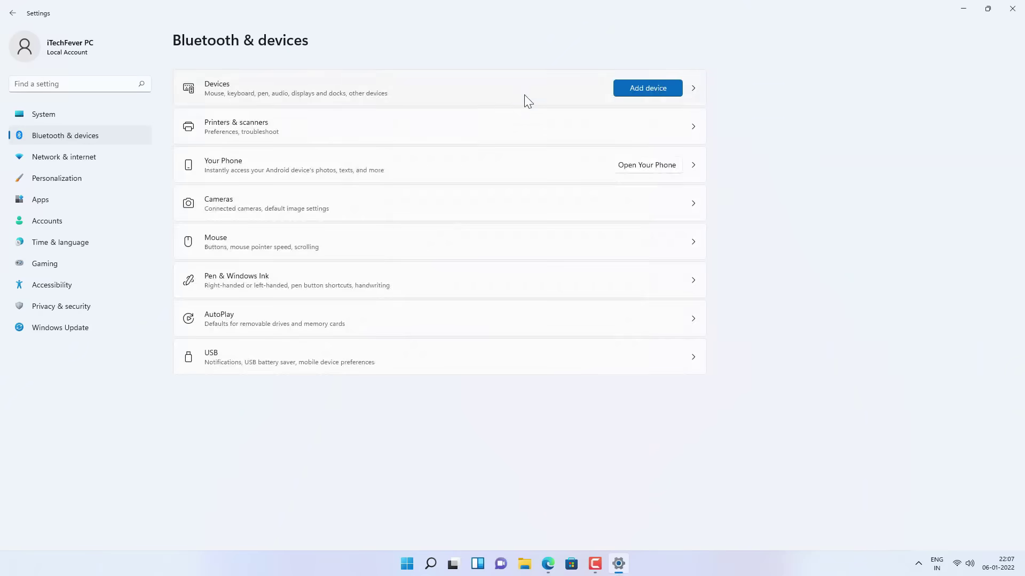
Step: Check Device Manager for a Bluetooth category among the hardware and close it
{"action": "left_click", "coordinate": [427, 563]}
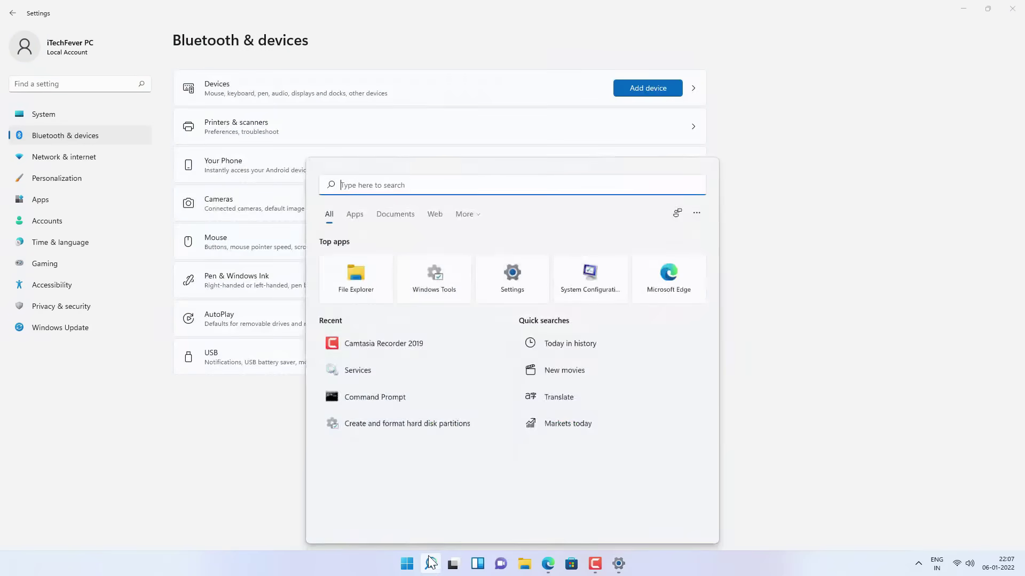
{"action": "type", "text": "device manager"}
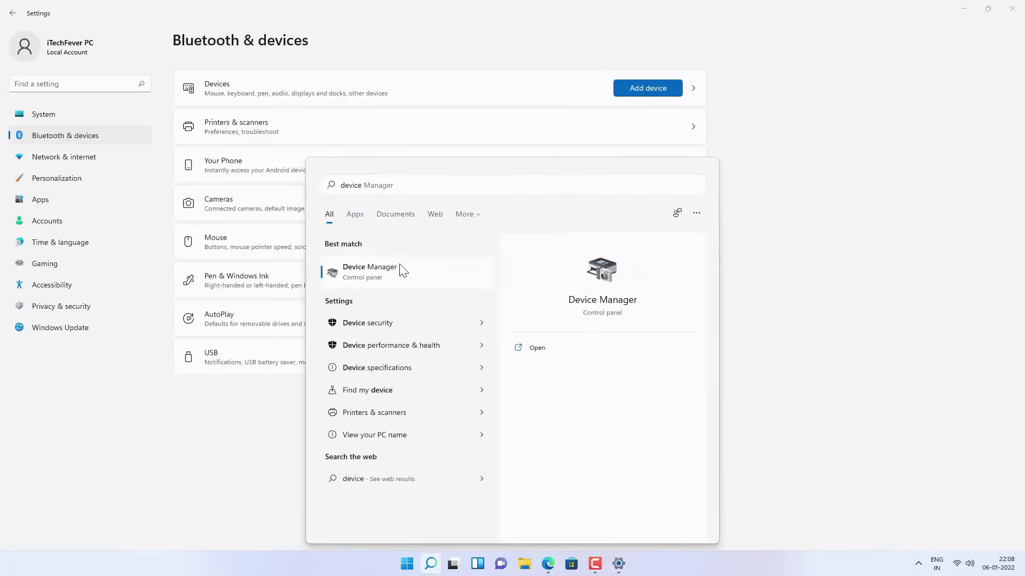
{"action": "left_click", "coordinate": [400, 270]}
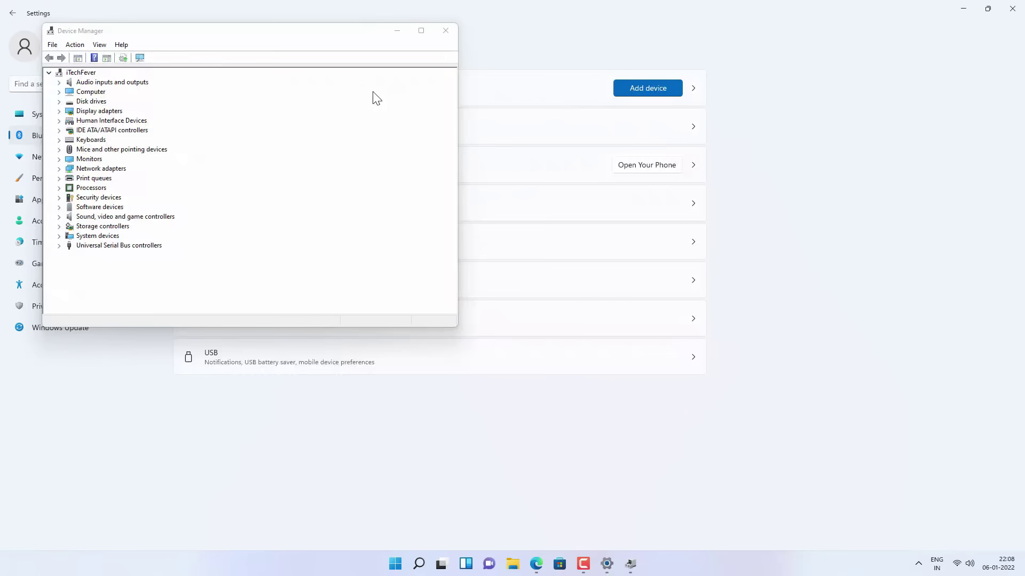
{"action": "left_click", "coordinate": [445, 30]}
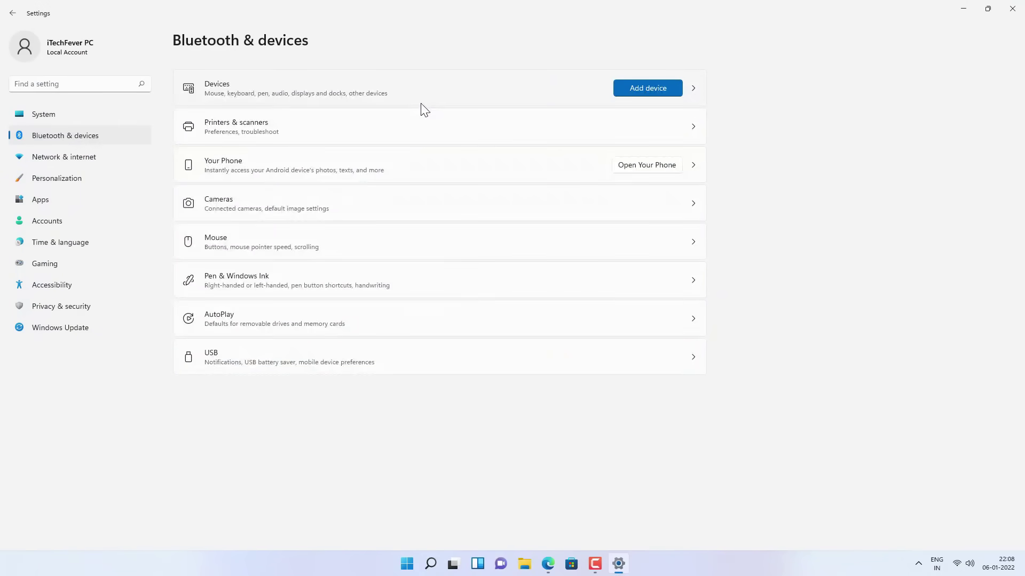
Step: Close Settings and check the desktop's quick settings for a Bluetooth toggle
{"action": "left_click", "coordinate": [1013, 9]}
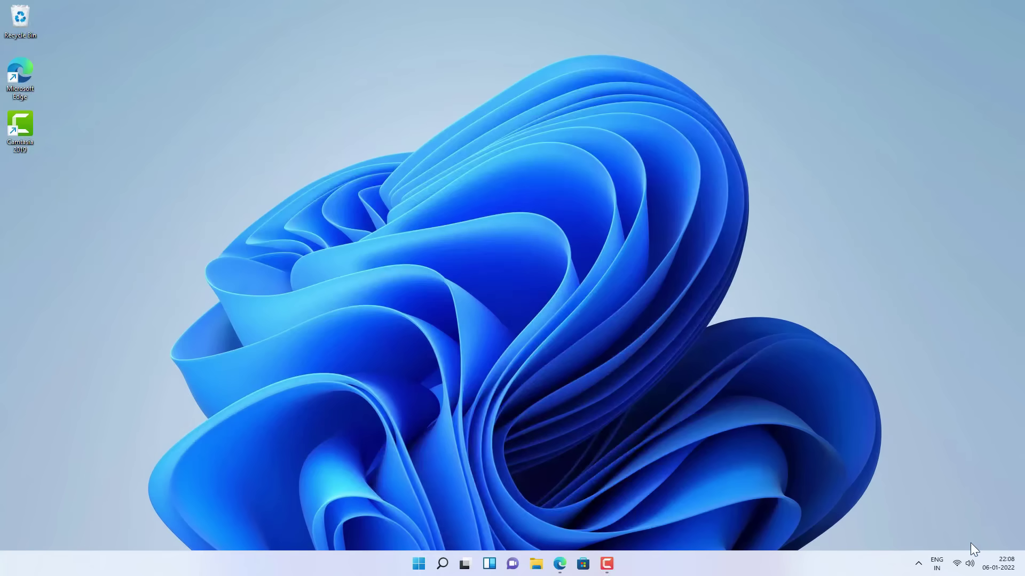
{"action": "left_click", "coordinate": [961, 567]}
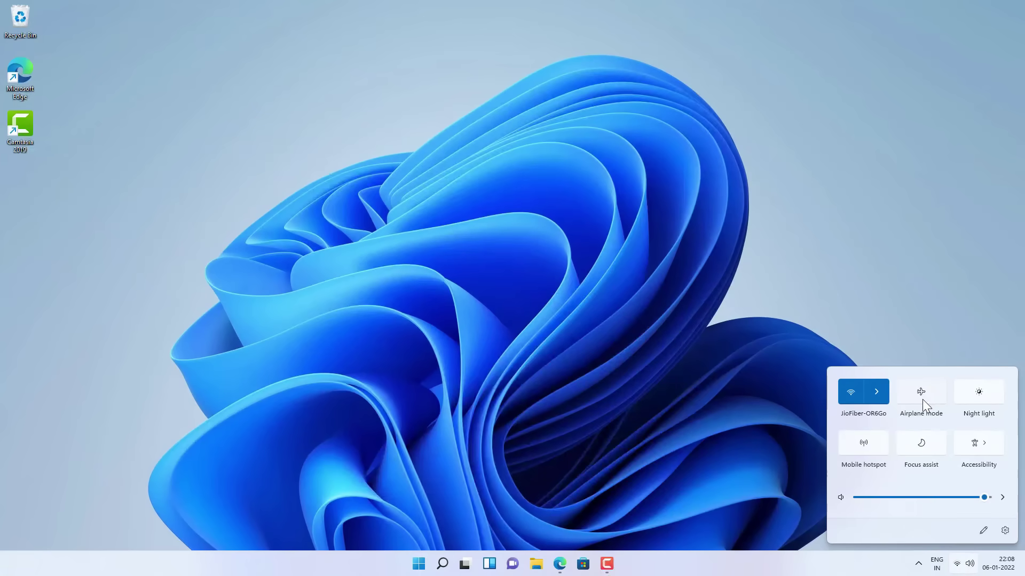
{"action": "left_click", "coordinate": [526, 300]}
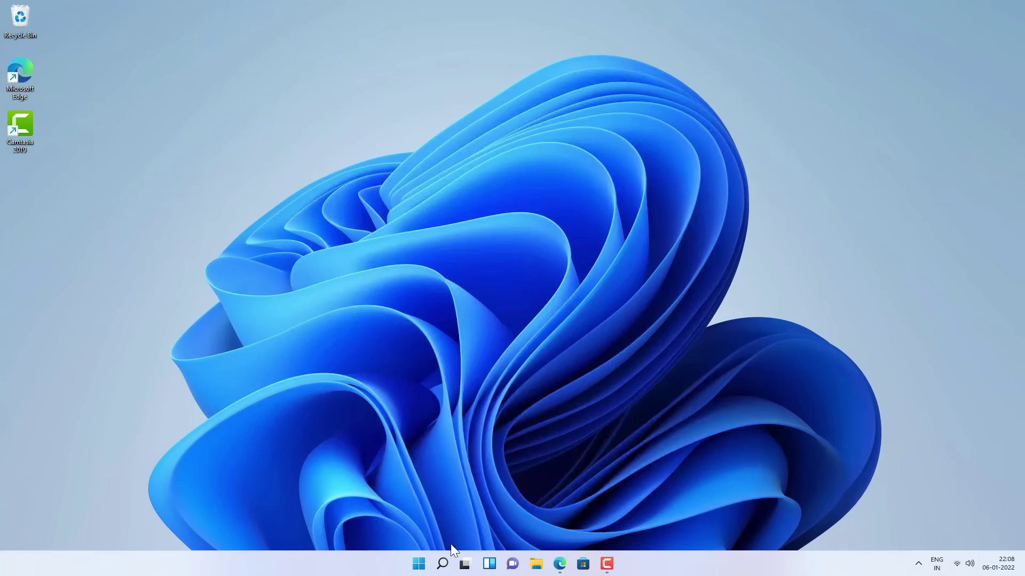
Step: Search Windows for "services" and open the Services app
{"action": "left_click", "coordinate": [443, 564]}
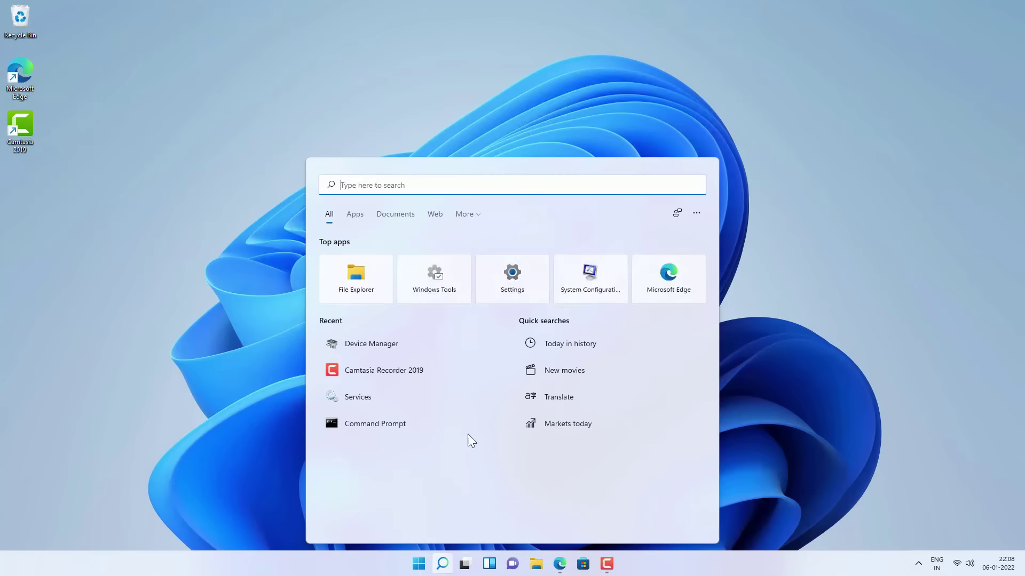
{"action": "type", "text": "services"}
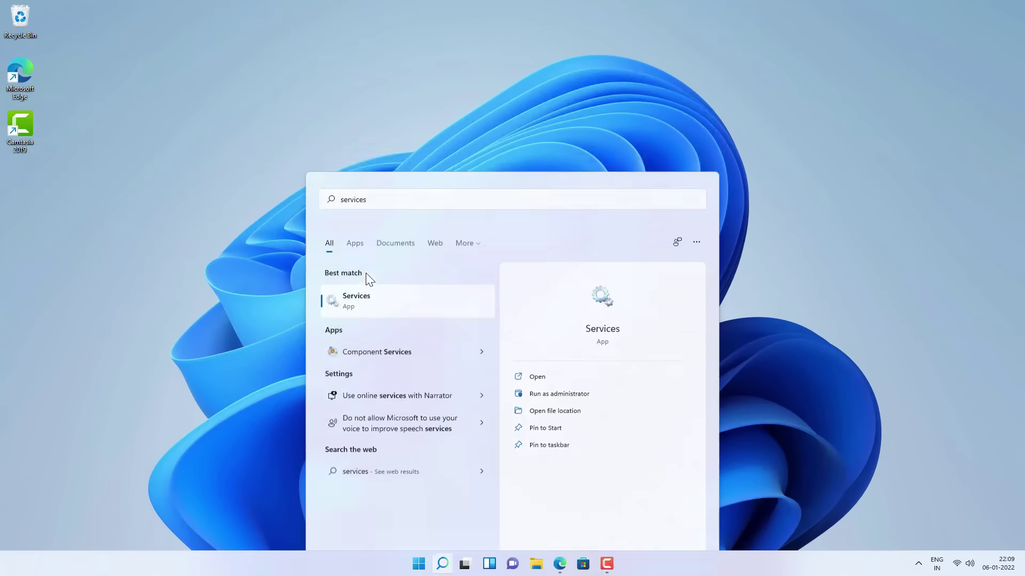
{"action": "left_click", "coordinate": [367, 273]}
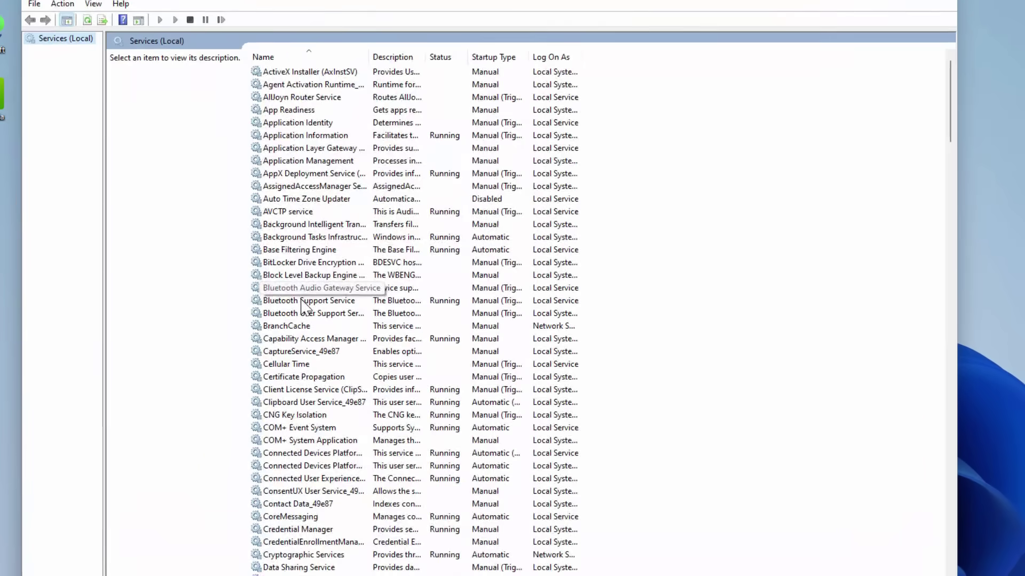
Step: Set the Bluetooth Support Service's startup type to Automatic and apply the change
{"action": "left_click", "coordinate": [270, 290]}
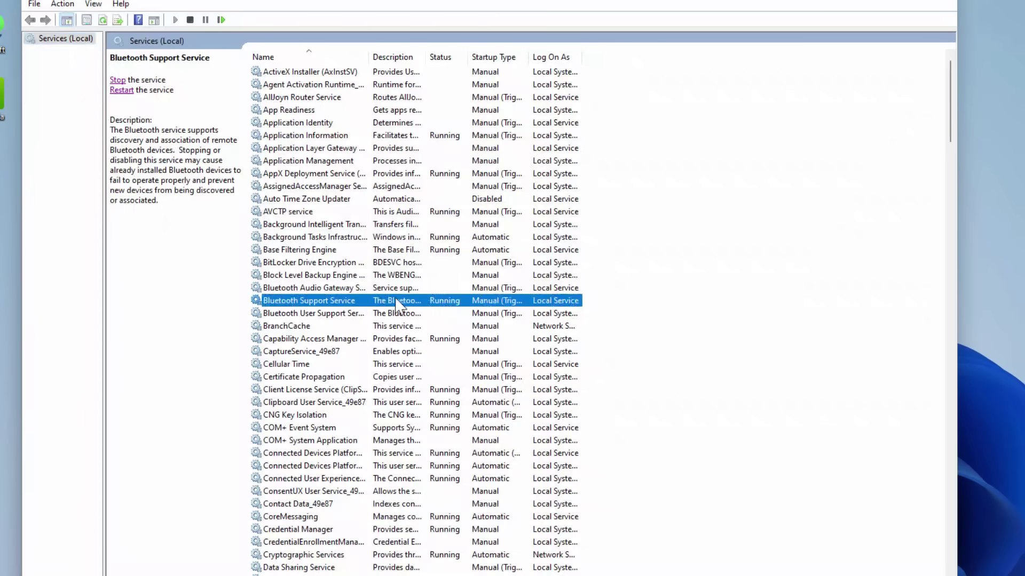
{"action": "right_click", "coordinate": [320, 304]}
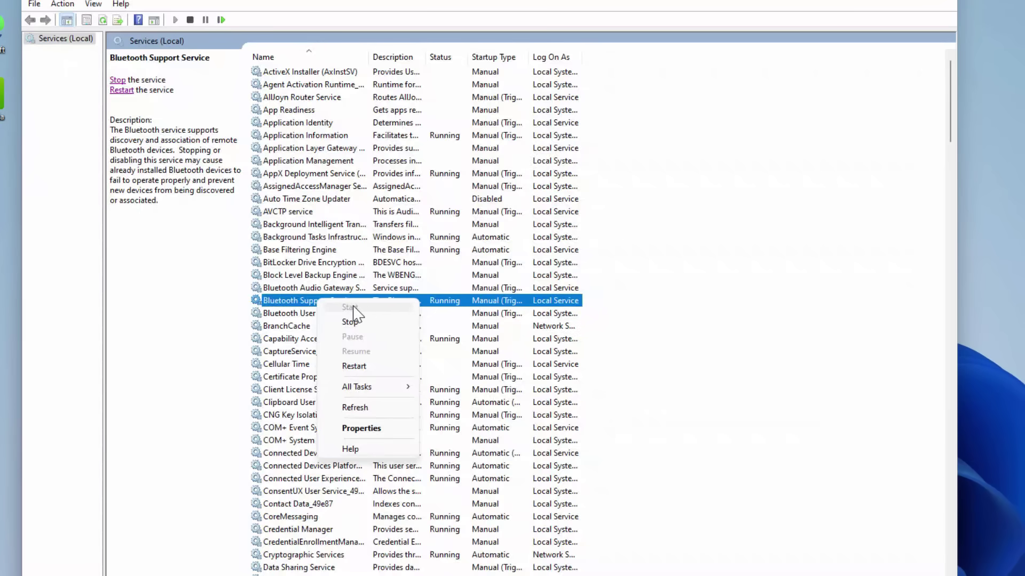
{"action": "left_click", "coordinate": [380, 430]}
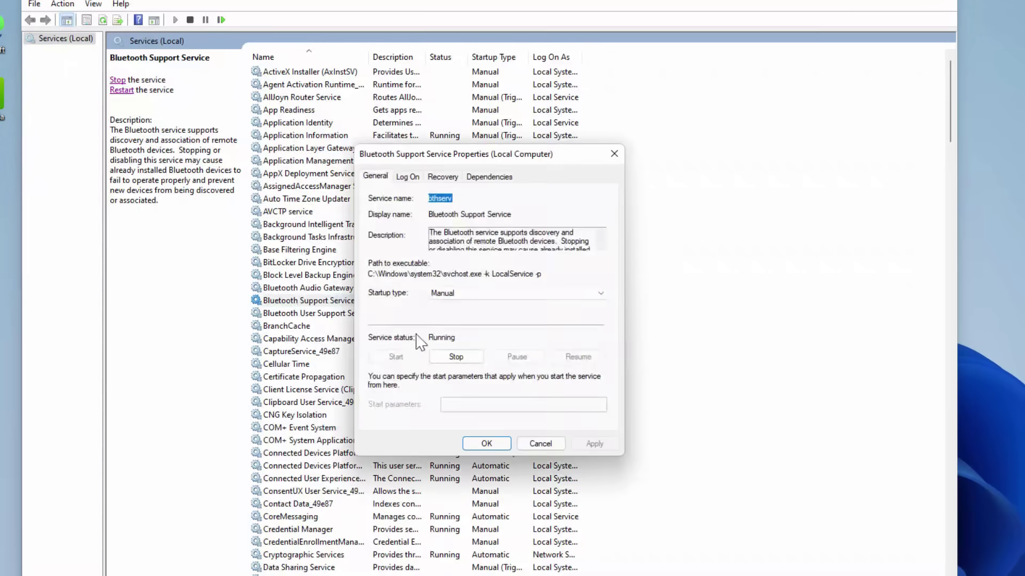
{"action": "left_click", "coordinate": [479, 295]}
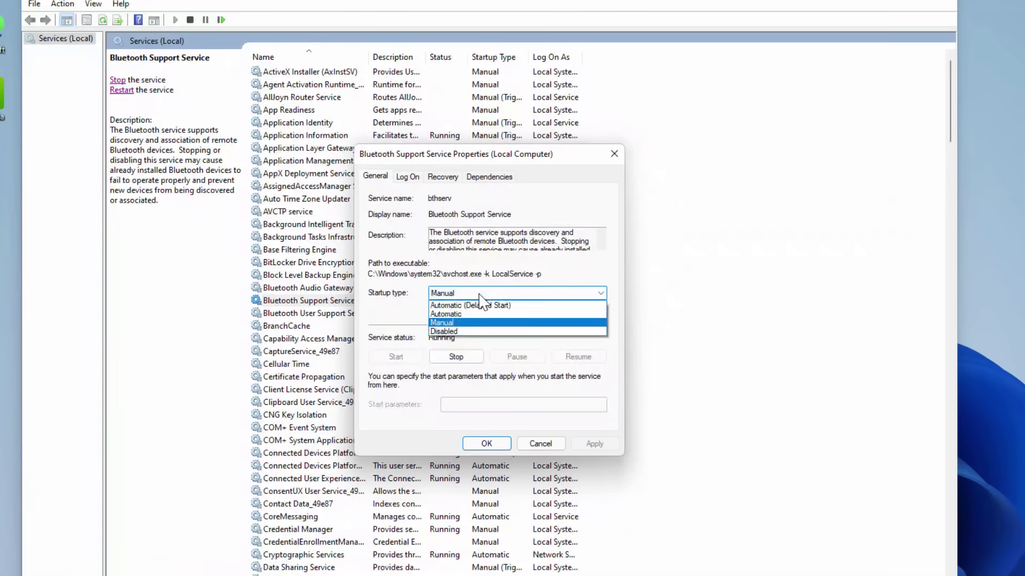
{"action": "left_click", "coordinate": [470, 315]}
{"action": "left_click", "coordinate": [592, 444]}
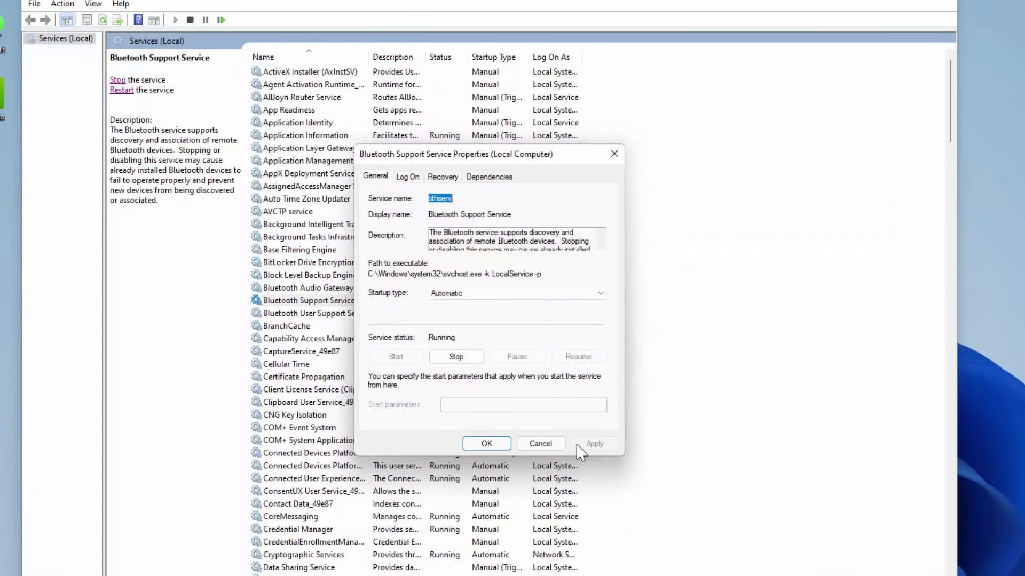
{"action": "left_click", "coordinate": [486, 444]}
{"action": "left_click", "coordinate": [443, 302]}
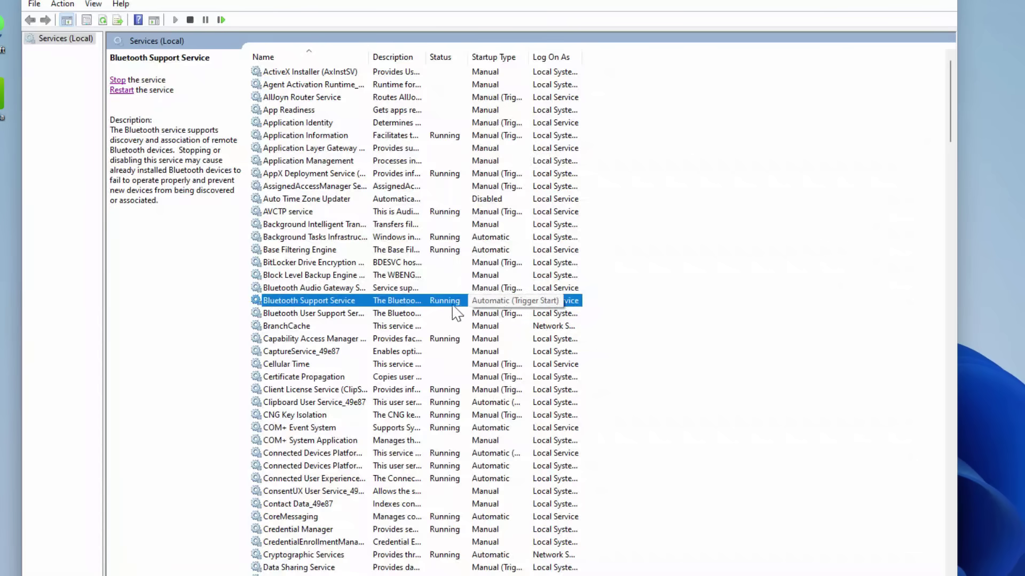
Step: Start the Bluetooth User Support Service
{"action": "left_click", "coordinate": [364, 315]}
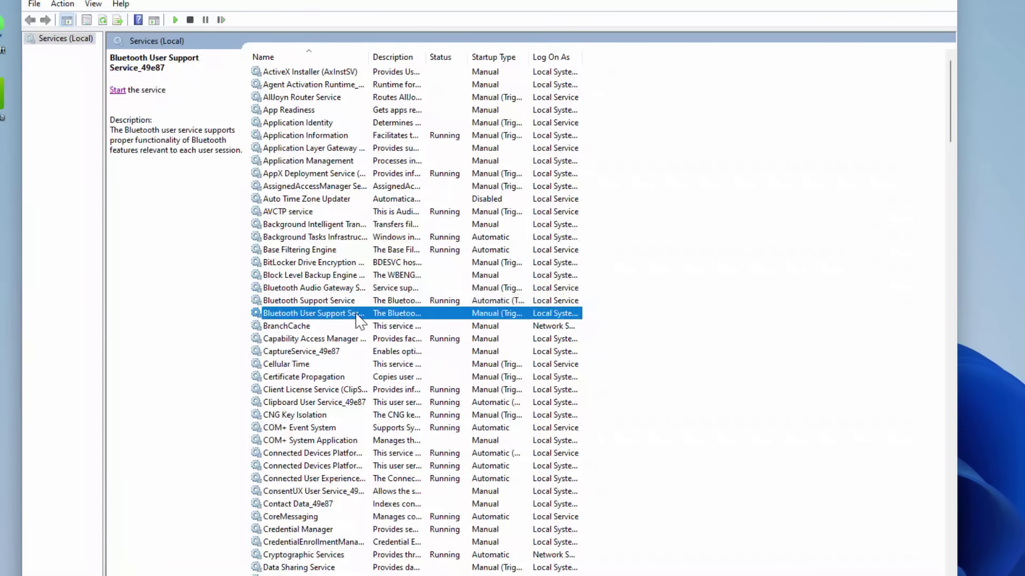
{"action": "right_click", "coordinate": [436, 317]}
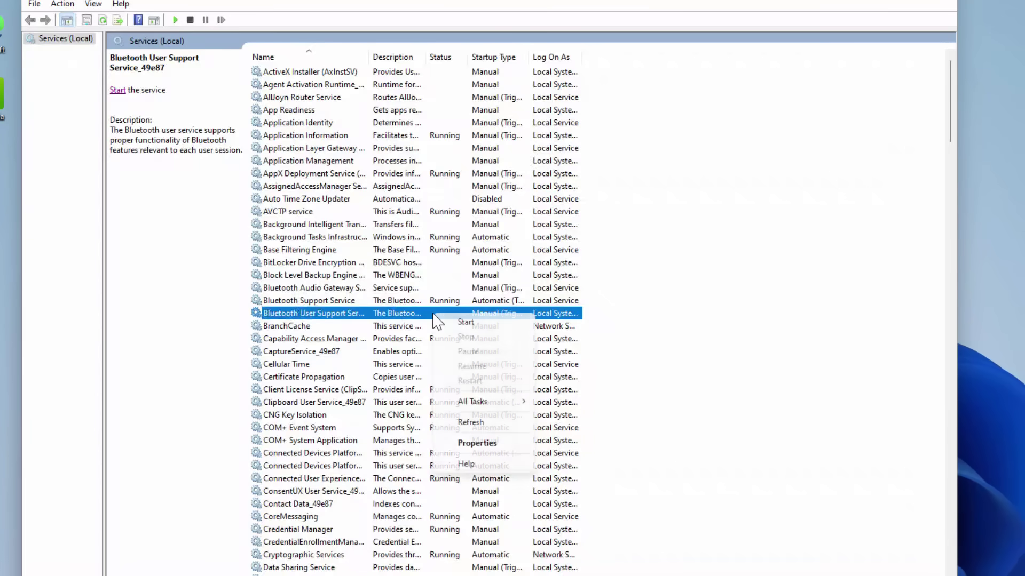
{"action": "left_click", "coordinate": [459, 322]}
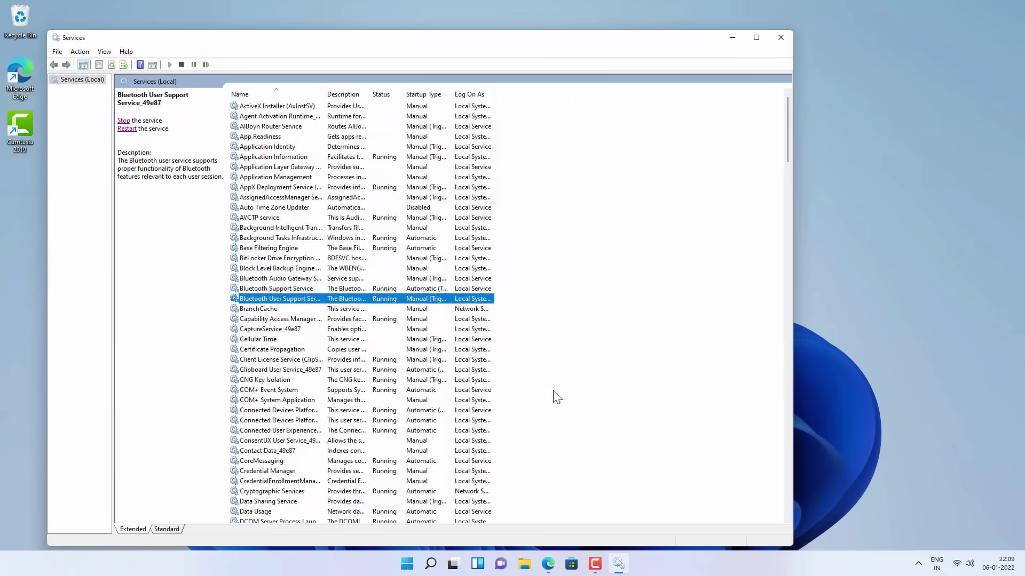
Step: Check quick settings and the Bluetooth & devices settings for a Bluetooth toggle, then minimize Settings and close Services
{"action": "left_click", "coordinate": [971, 565]}
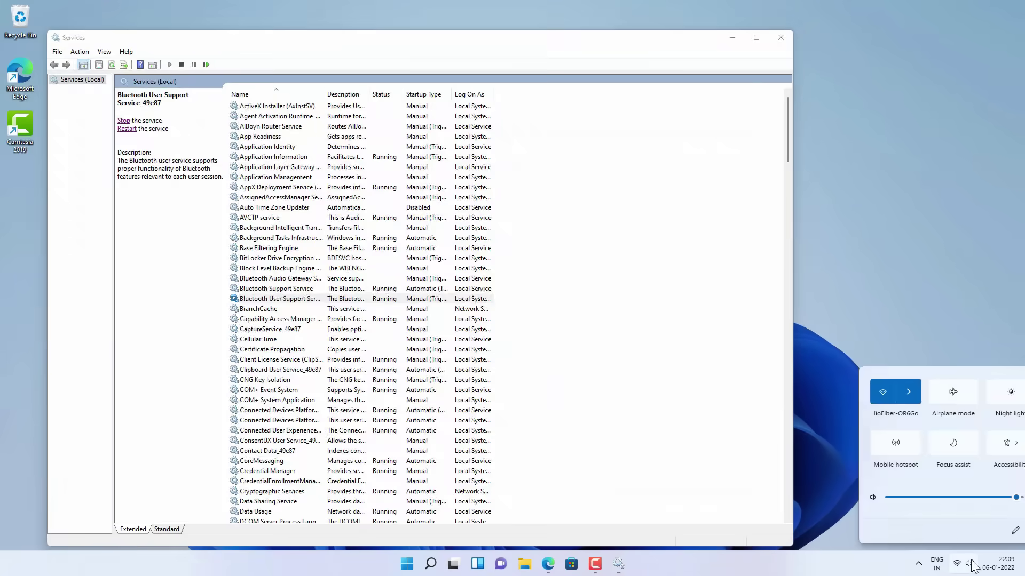
{"action": "left_click", "coordinate": [1005, 530]}
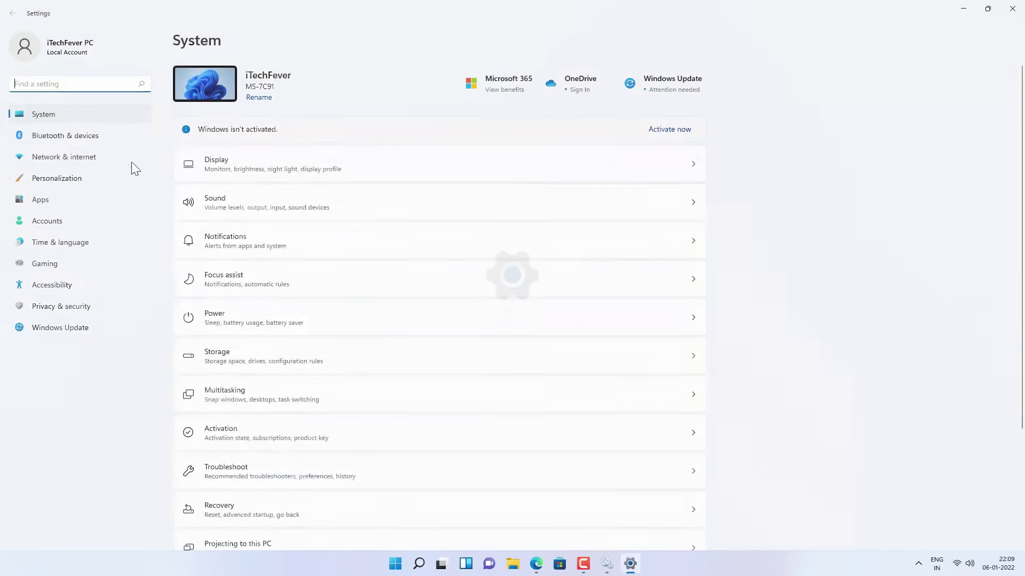
{"action": "left_click", "coordinate": [69, 136]}
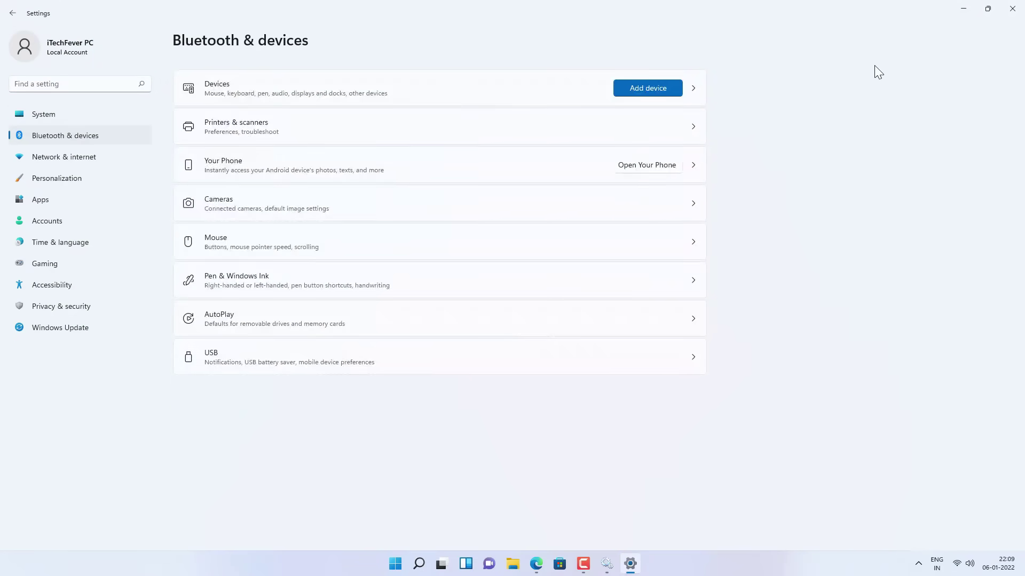
{"action": "left_click", "coordinate": [964, 9]}
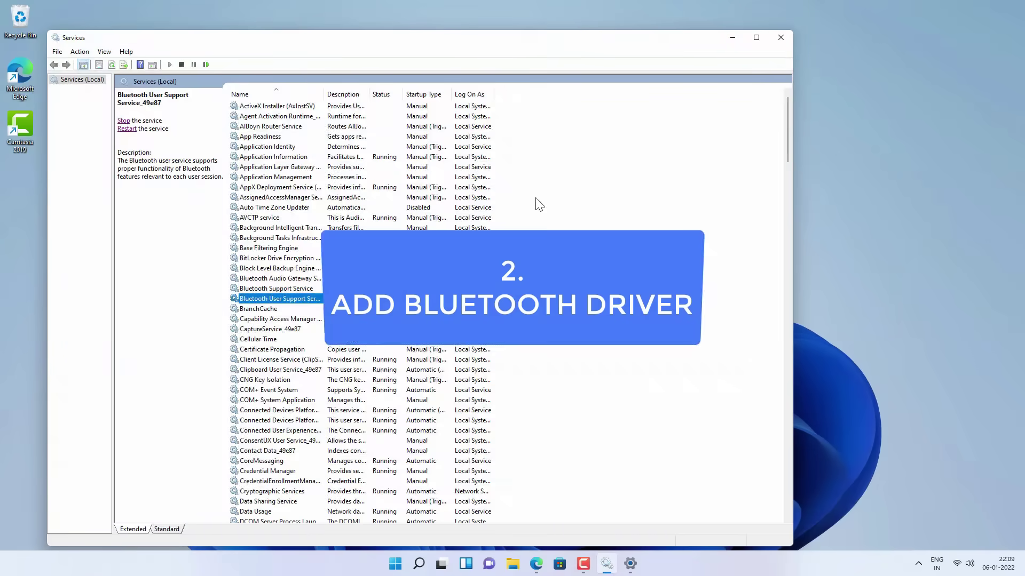
{"action": "left_click", "coordinate": [781, 37]}
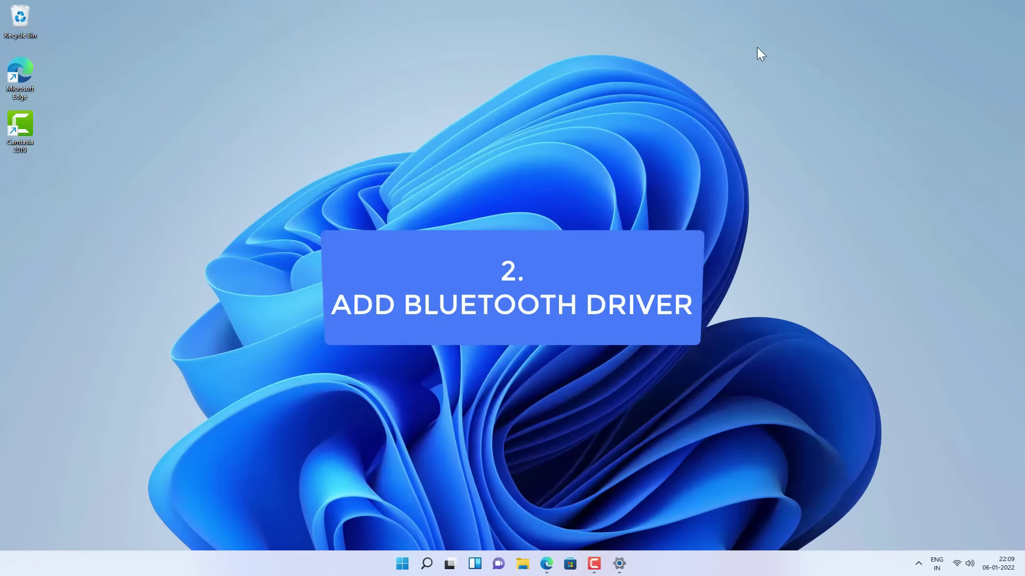
Step: Search Windows for "device" and open Device Manager
{"action": "left_click", "coordinate": [435, 564]}
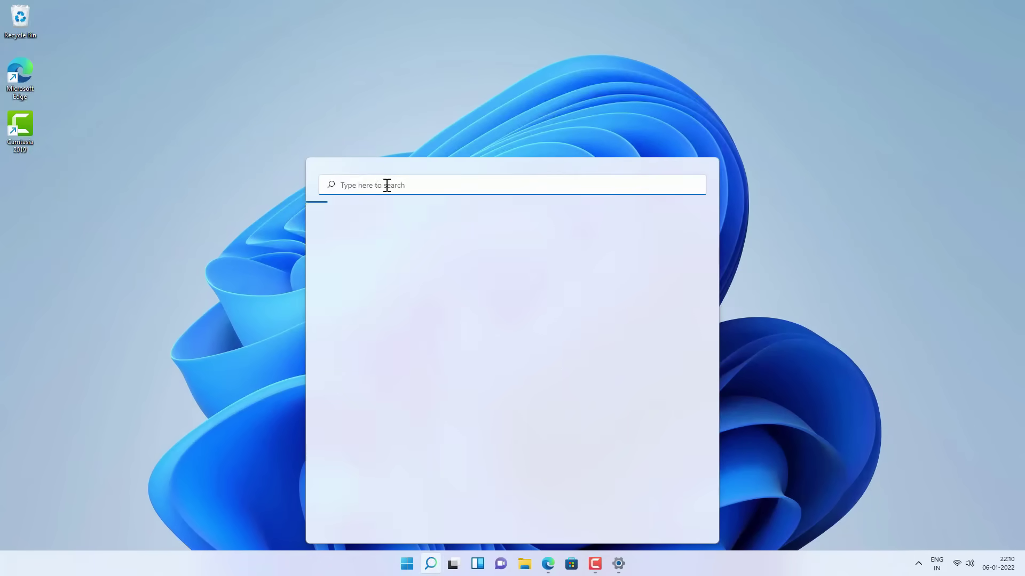
{"action": "type", "text": "device"}
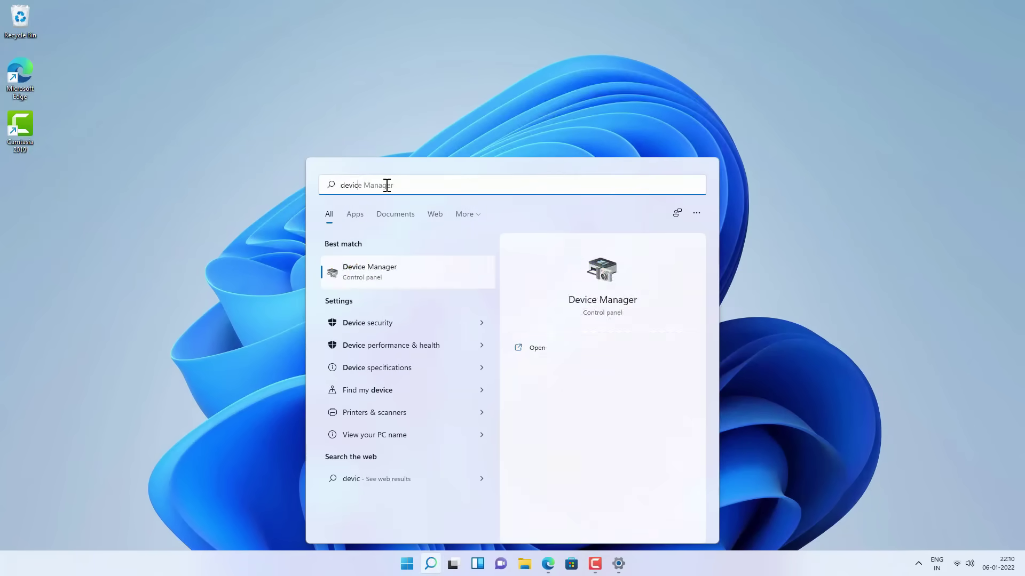
{"action": "left_click", "coordinate": [404, 273]}
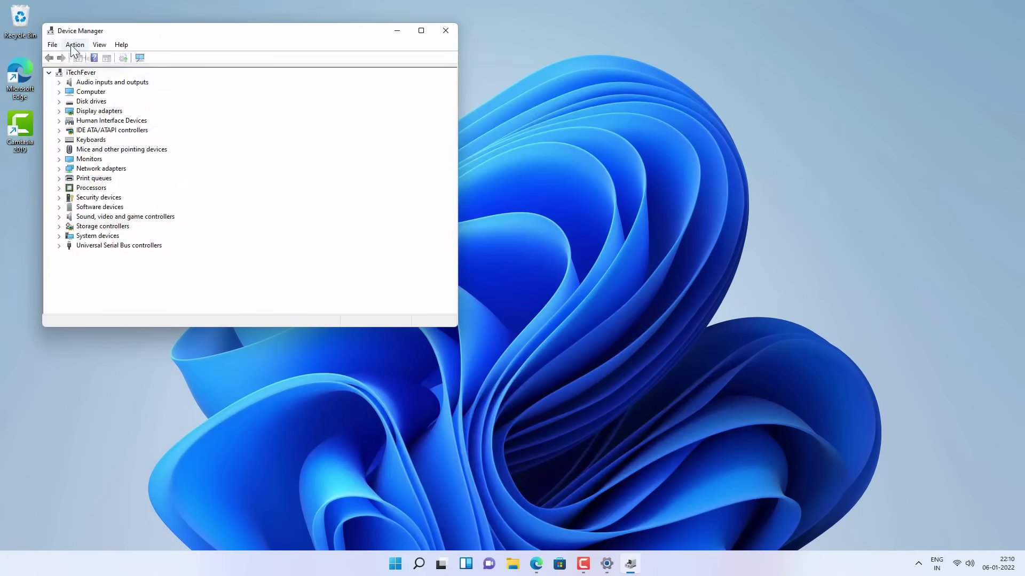
Step: Scan the computer for hardware changes in Device Manager
{"action": "left_click", "coordinate": [73, 75]}
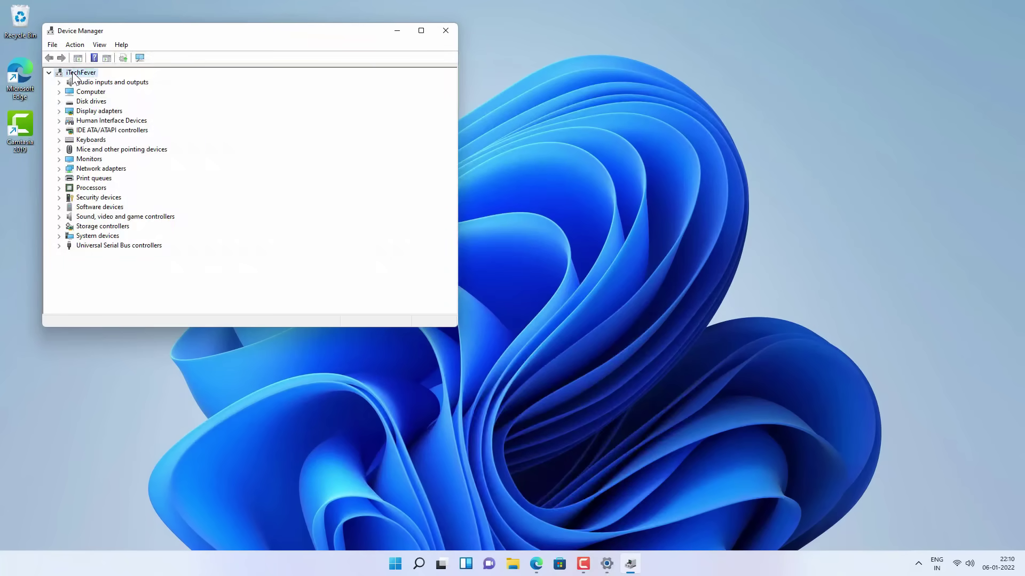
{"action": "left_click", "coordinate": [80, 46]}
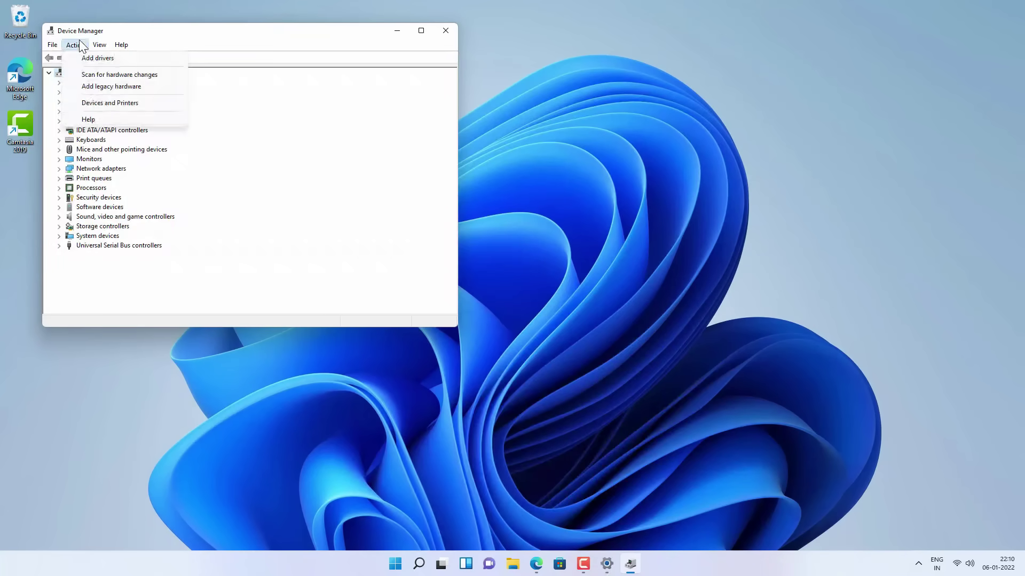
{"action": "left_click", "coordinate": [101, 75]}
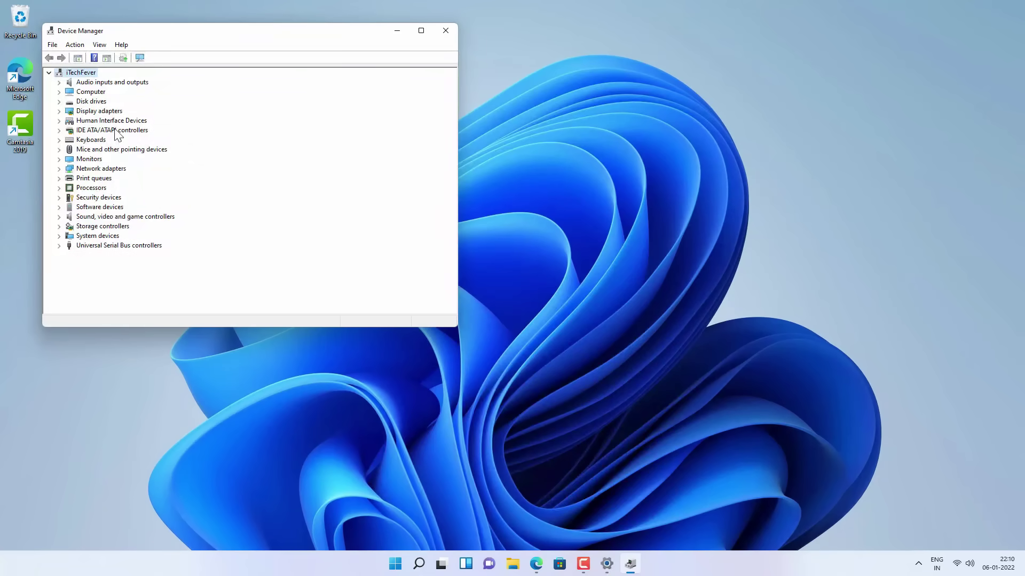
Step: Start adding legacy hardware in Device Manager, search for hardware automatically, and continue to the list of hardware types
{"action": "left_click", "coordinate": [76, 45]}
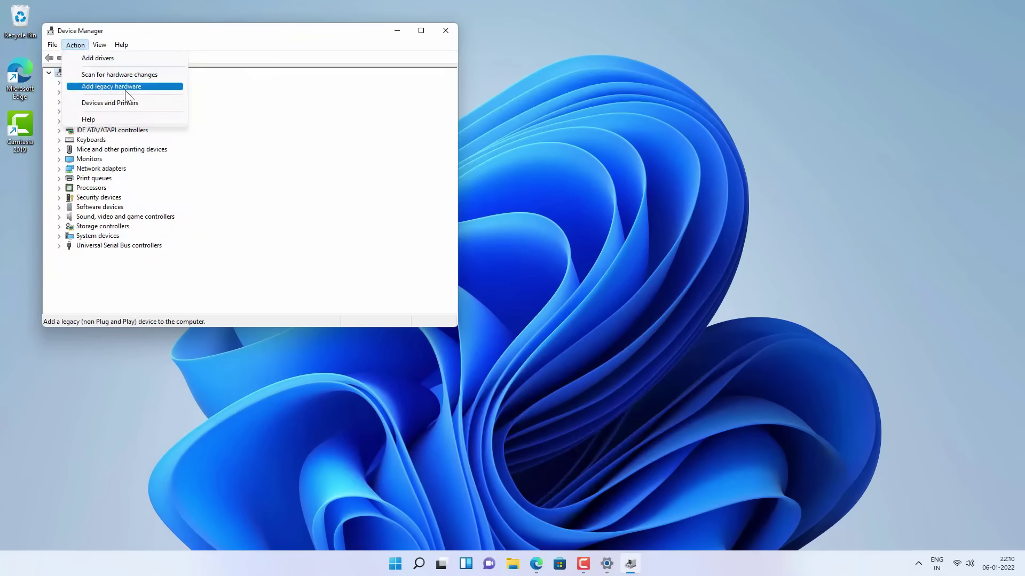
{"action": "left_click", "coordinate": [140, 88]}
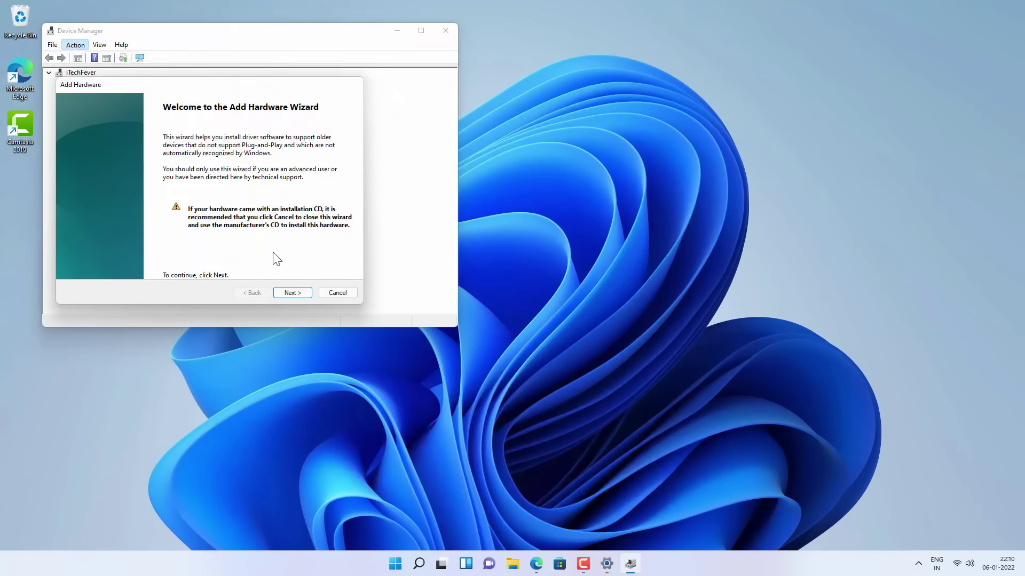
{"action": "left_click", "coordinate": [293, 294]}
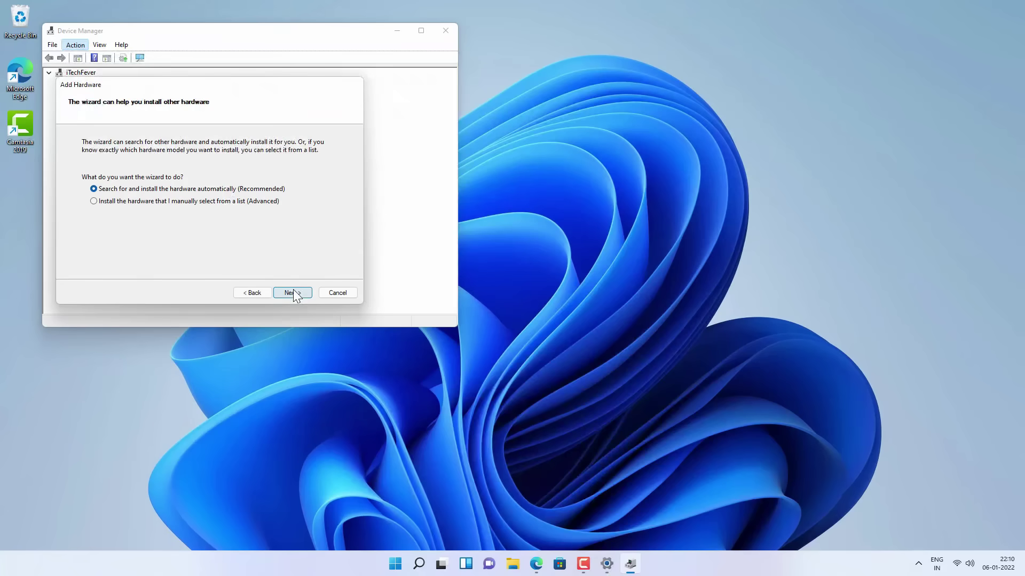
{"action": "left_click", "coordinate": [293, 292]}
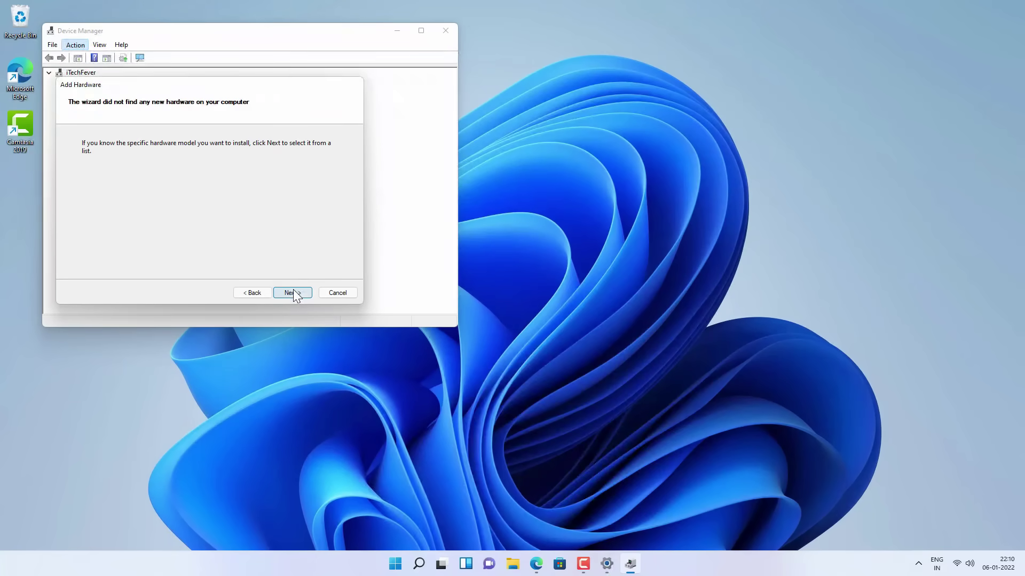
{"action": "left_click", "coordinate": [293, 292]}
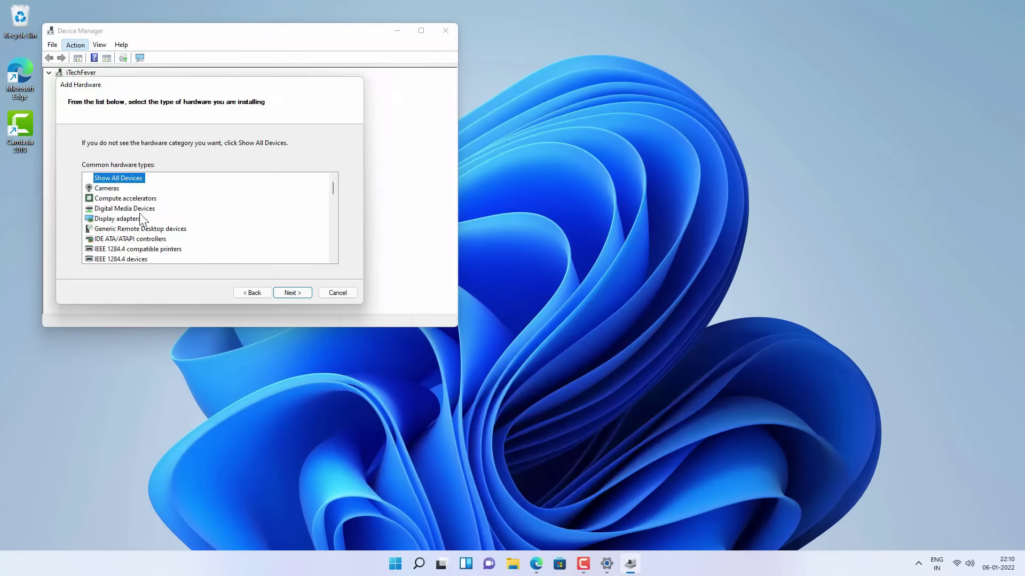
Step: Choose Network adapters as the hardware type and continue to the driver selection
{"action": "scroll", "coordinate": [141, 219], "scroll_direction": "down", "scroll_amount": 7}
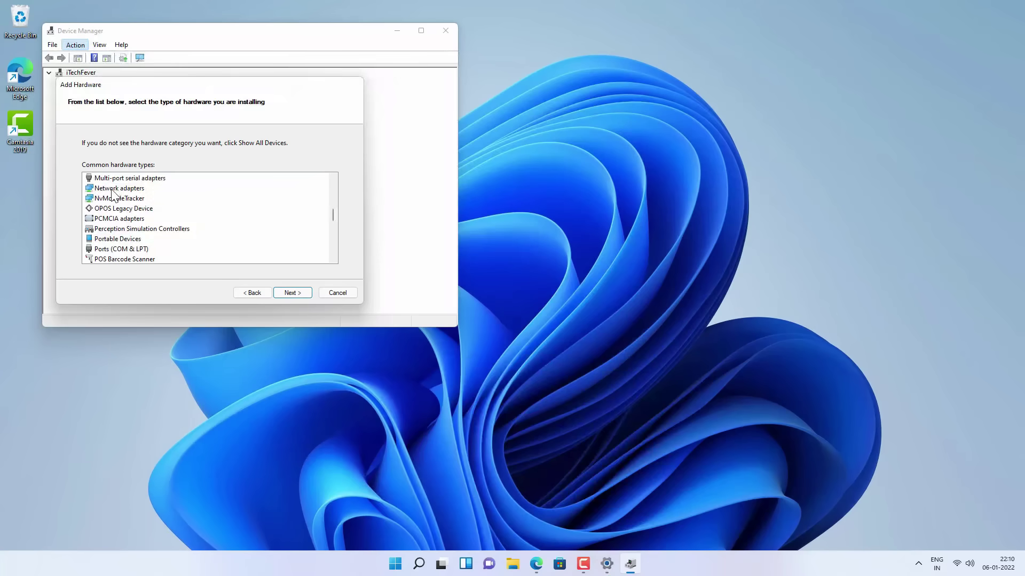
{"action": "scroll", "coordinate": [112, 193], "scroll_direction": "up", "scroll_amount": 5}
{"action": "scroll", "coordinate": [113, 194], "scroll_direction": "down", "scroll_amount": 7}
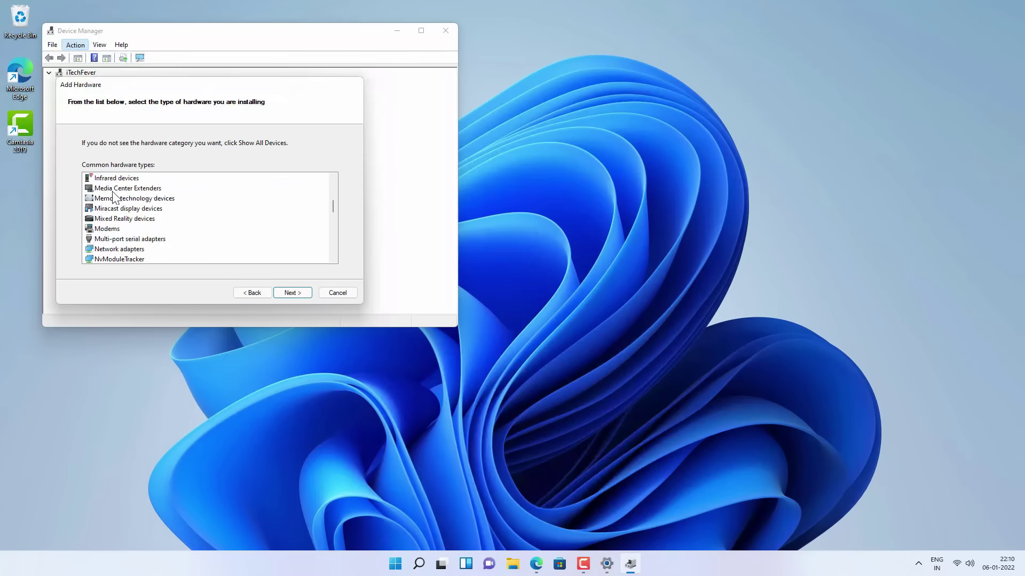
{"action": "scroll", "coordinate": [112, 198], "scroll_direction": "up", "scroll_amount": 1}
{"action": "left_click", "coordinate": [115, 188]}
{"action": "left_click", "coordinate": [290, 293]}
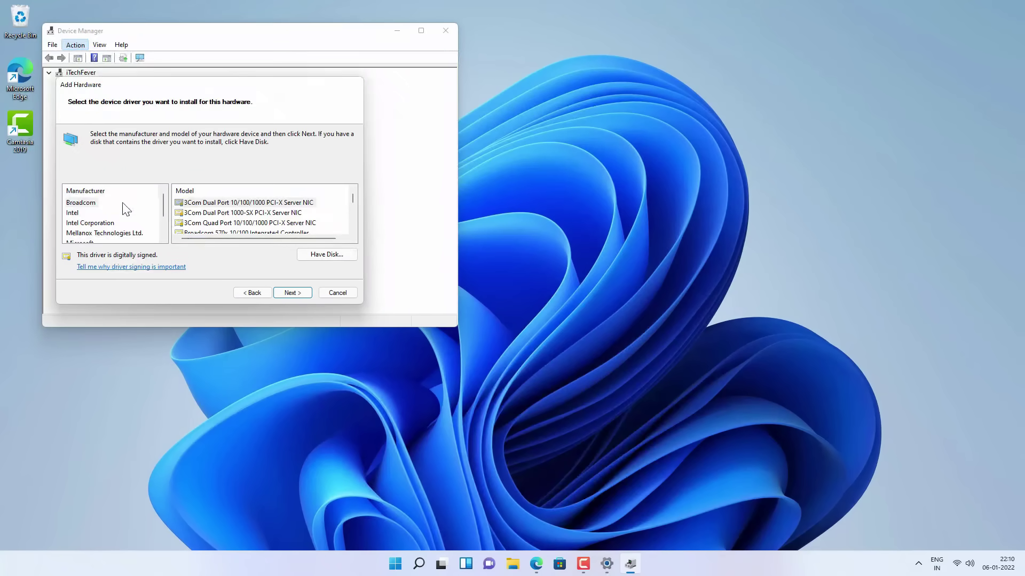
Step: Examine the driver models offered for Broadcom, Intel and Intel Corporation, looking through the Intel Corporation wireless adapters
{"action": "left_click", "coordinate": [78, 204]}
{"action": "left_click", "coordinate": [77, 213]}
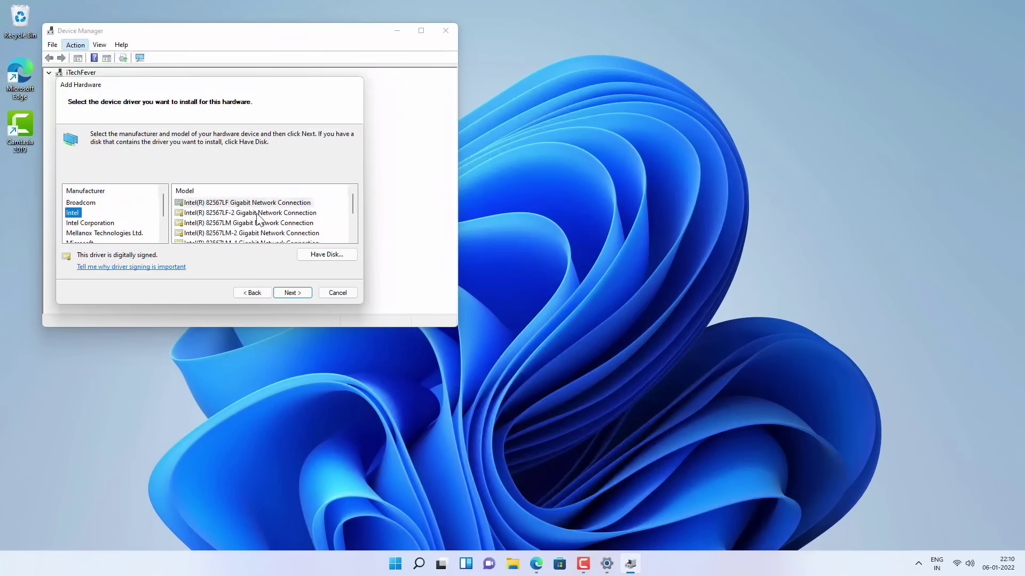
{"action": "left_click", "coordinate": [103, 223]}
{"action": "scroll", "coordinate": [252, 221], "scroll_direction": "down", "scroll_amount": 10}
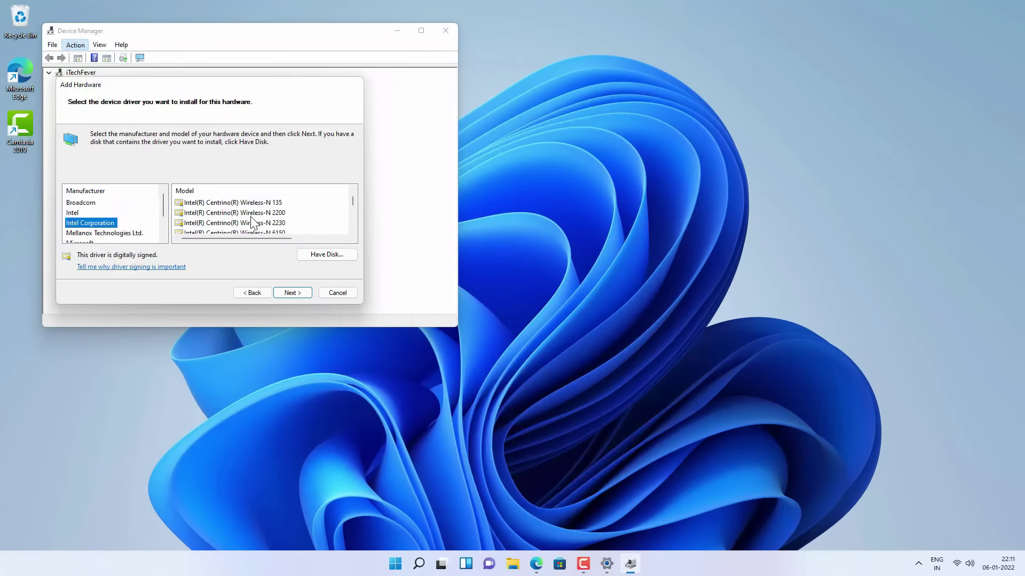
{"action": "scroll", "coordinate": [253, 222], "scroll_direction": "up", "scroll_amount": 1}
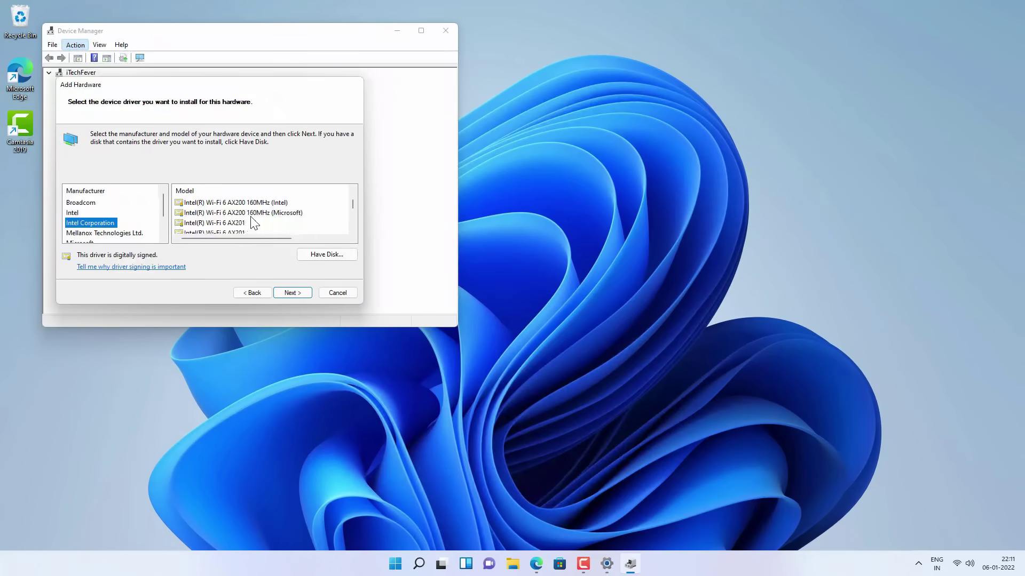
{"action": "scroll", "coordinate": [254, 222], "scroll_direction": "up", "scroll_amount": 1}
{"action": "scroll", "coordinate": [250, 218], "scroll_direction": "up", "scroll_amount": 4}
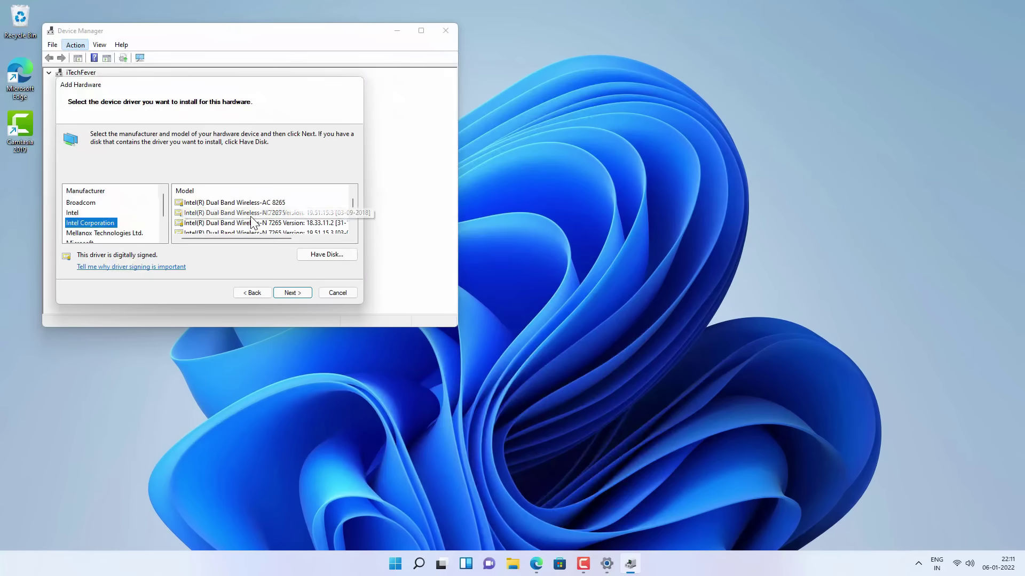
{"action": "scroll", "coordinate": [253, 222], "scroll_direction": "up", "scroll_amount": 2}
{"action": "scroll", "coordinate": [251, 217], "scroll_direction": "up", "scroll_amount": 5}
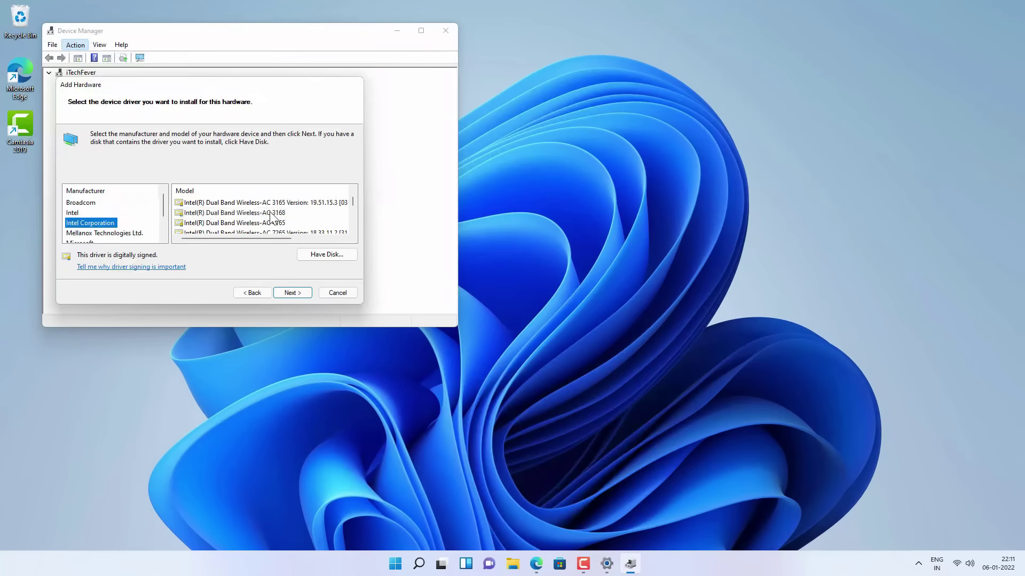
{"action": "scroll", "coordinate": [274, 216], "scroll_direction": "down", "scroll_amount": 1}
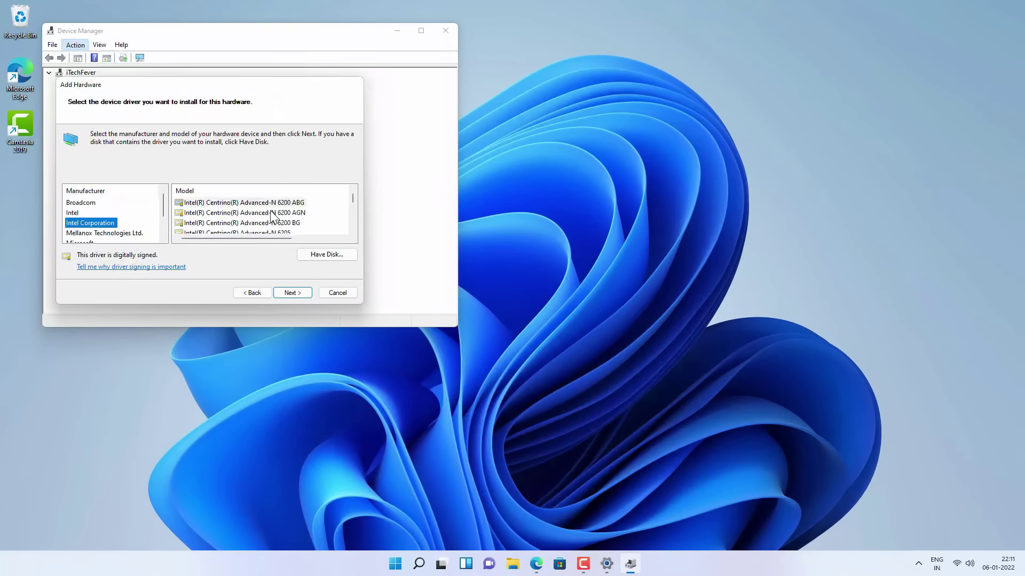
{"action": "scroll", "coordinate": [272, 216], "scroll_direction": "down", "scroll_amount": 5}
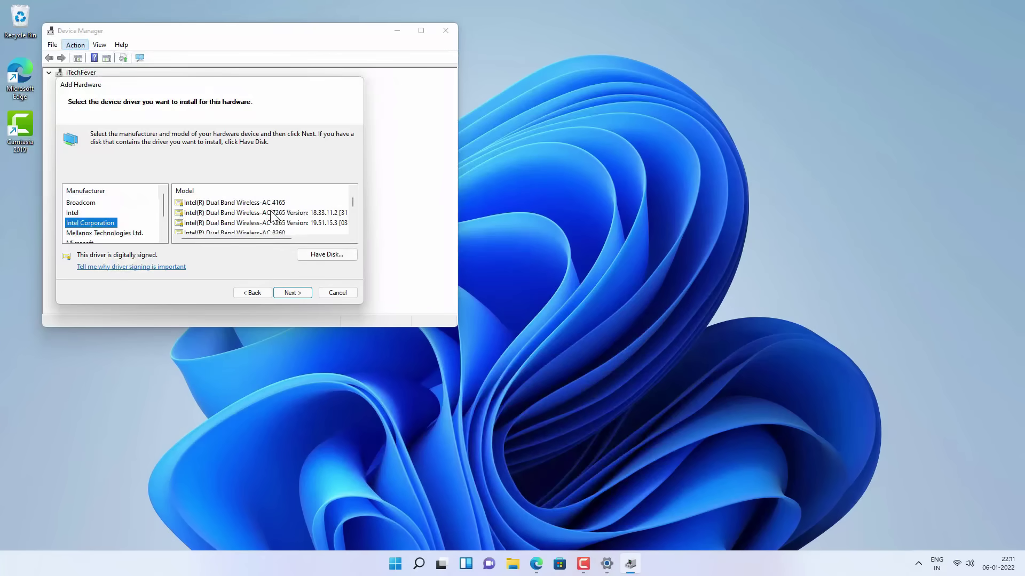
{"action": "scroll", "coordinate": [273, 215], "scroll_direction": "down", "scroll_amount": 4}
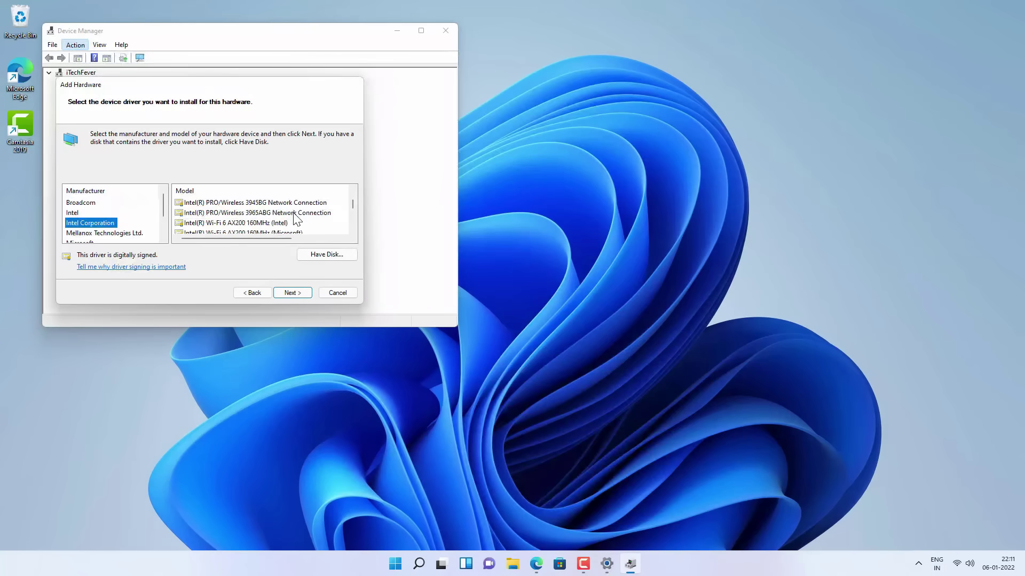
{"action": "scroll", "coordinate": [291, 219], "scroll_direction": "down", "scroll_amount": 3}
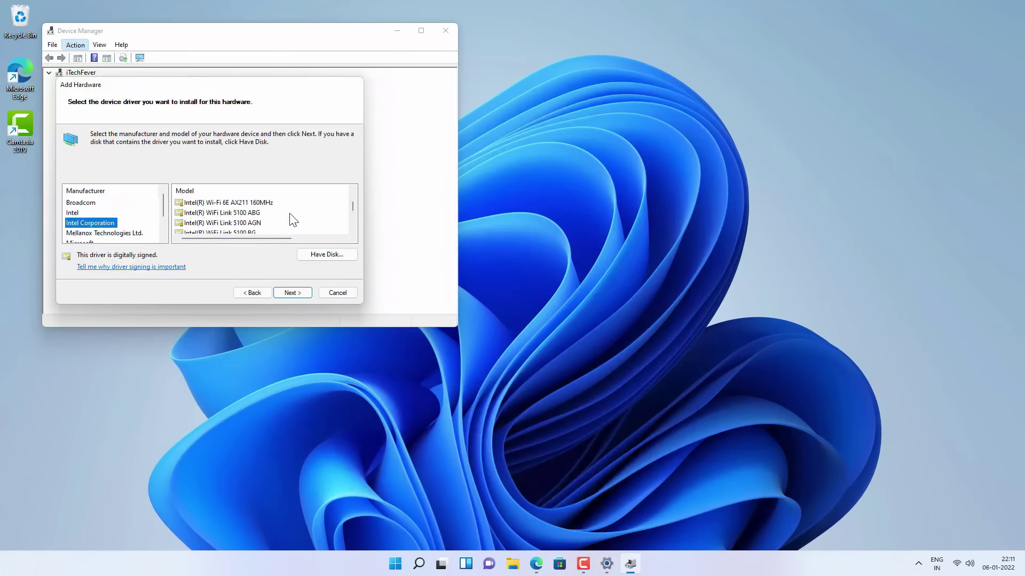
Step: Select Microsoft's Generic Mobile Broadband Adapter as the driver and continue the Add Hardware wizard
{"action": "left_click", "coordinate": [265, 202]}
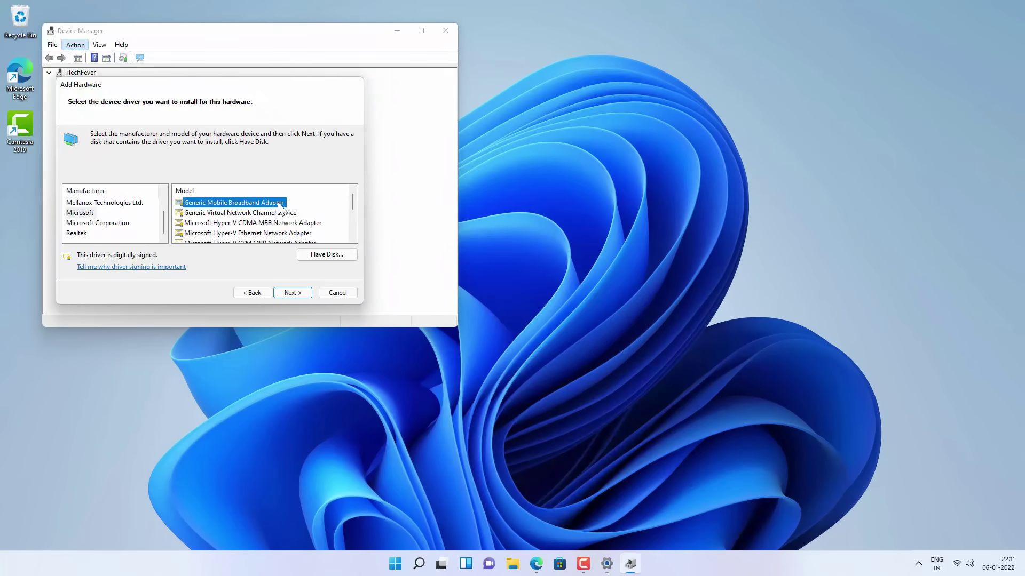
{"action": "left_click", "coordinate": [295, 295]}
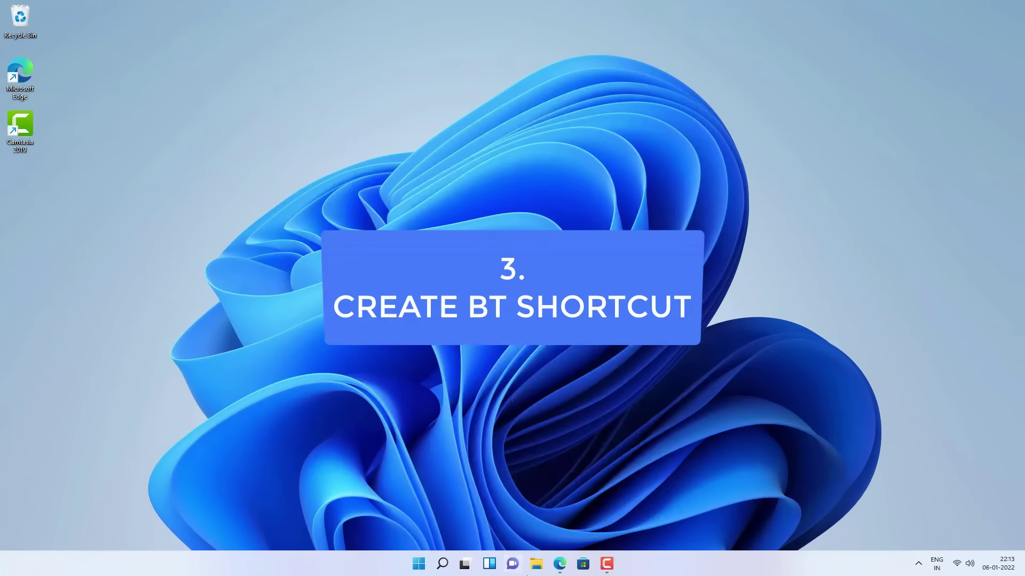
Step: Open File Explorer and go to the C:\Windows\System32 folder
{"action": "left_click", "coordinate": [536, 563]}
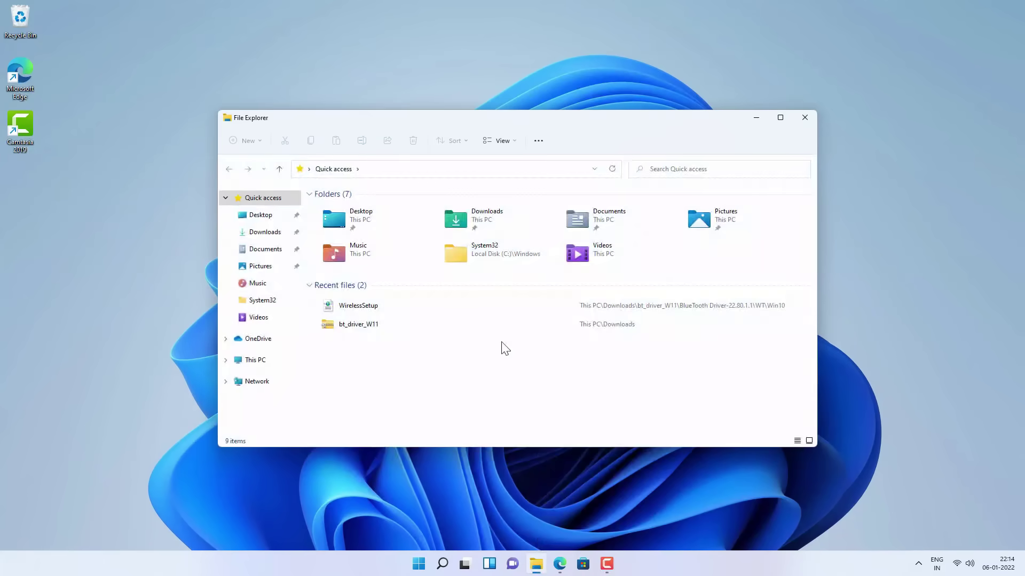
{"action": "left_click", "coordinate": [266, 360]}
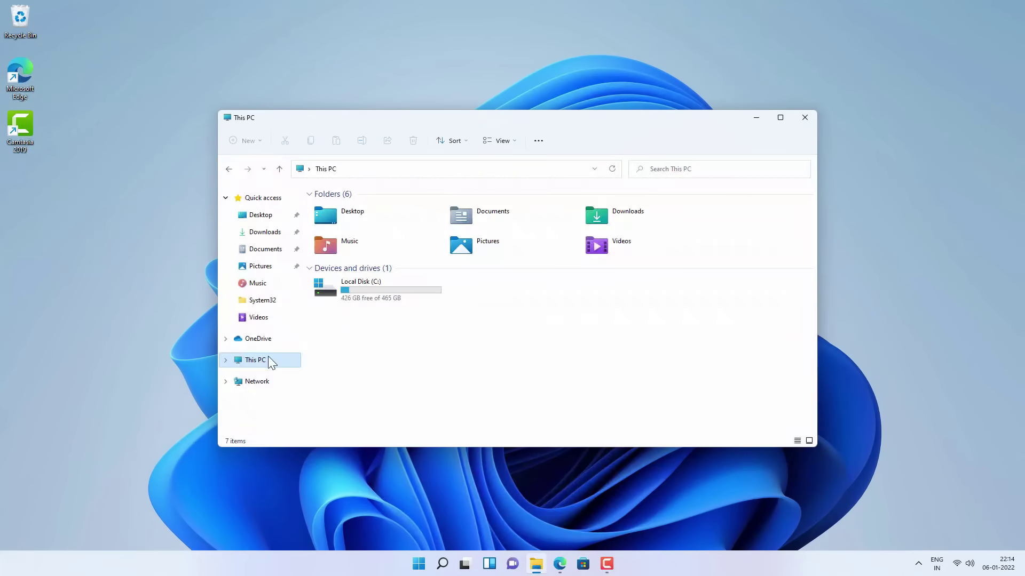
{"action": "double_click", "coordinate": [377, 290]}
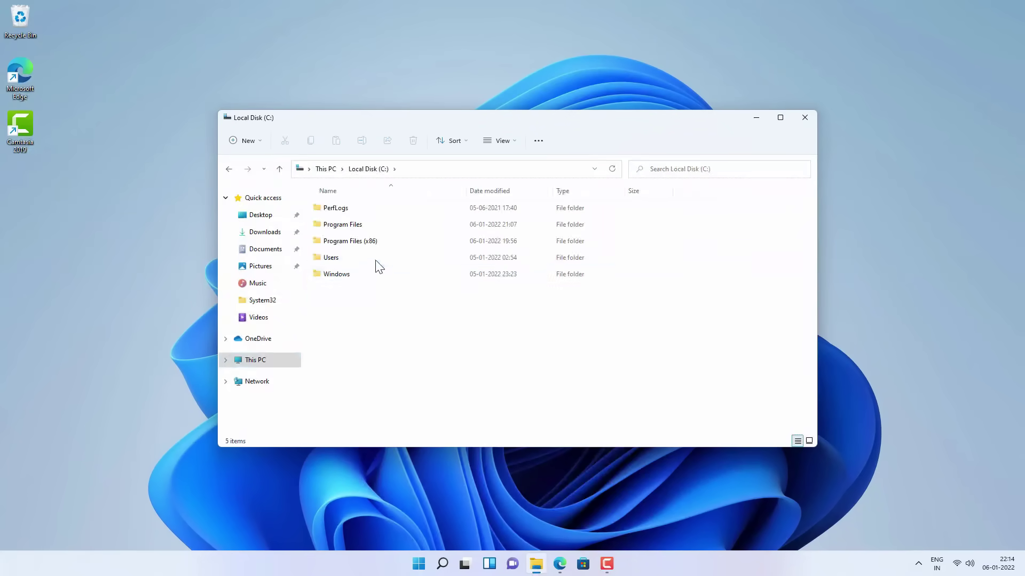
{"action": "double_click", "coordinate": [357, 275]}
{"action": "left_click", "coordinate": [358, 279]}
{"action": "scroll", "coordinate": [358, 279], "scroll_direction": "down", "scroll_amount": 18}
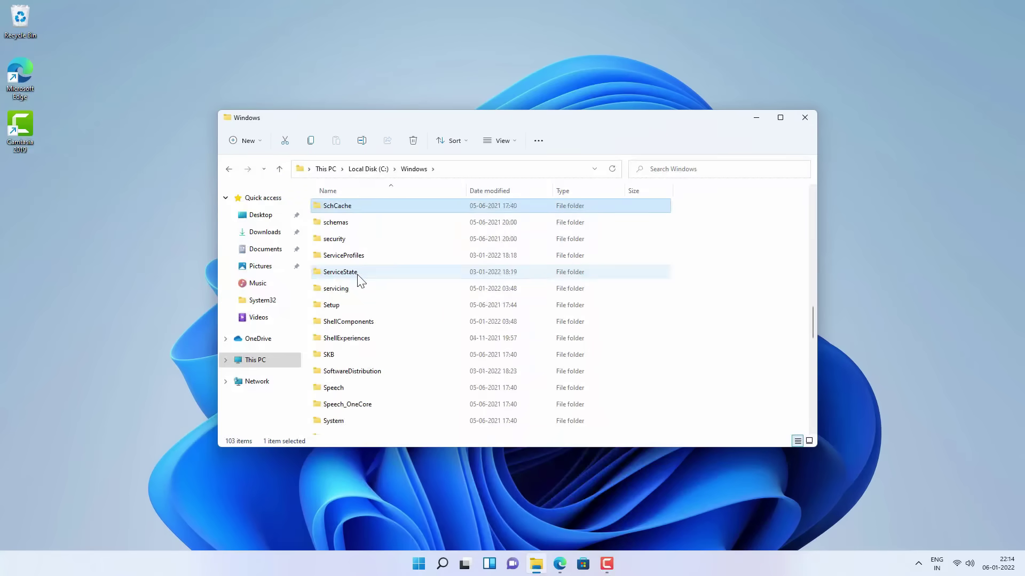
{"action": "scroll", "coordinate": [369, 248], "scroll_direction": "down", "scroll_amount": 4}
{"action": "double_click", "coordinate": [370, 245]}
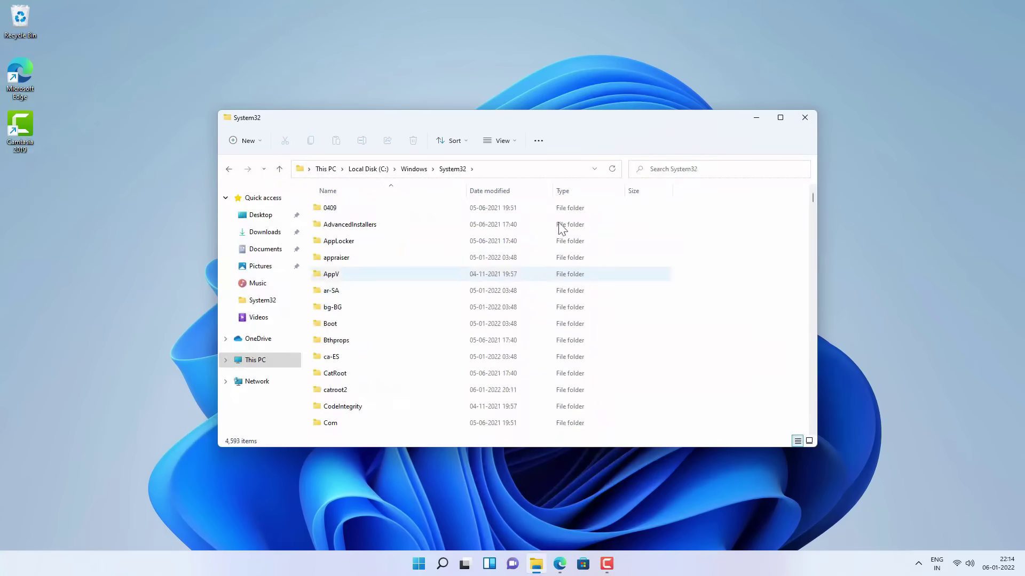
Step: Search the System32 folder for "fsquirt"
{"action": "left_click", "coordinate": [692, 169]}
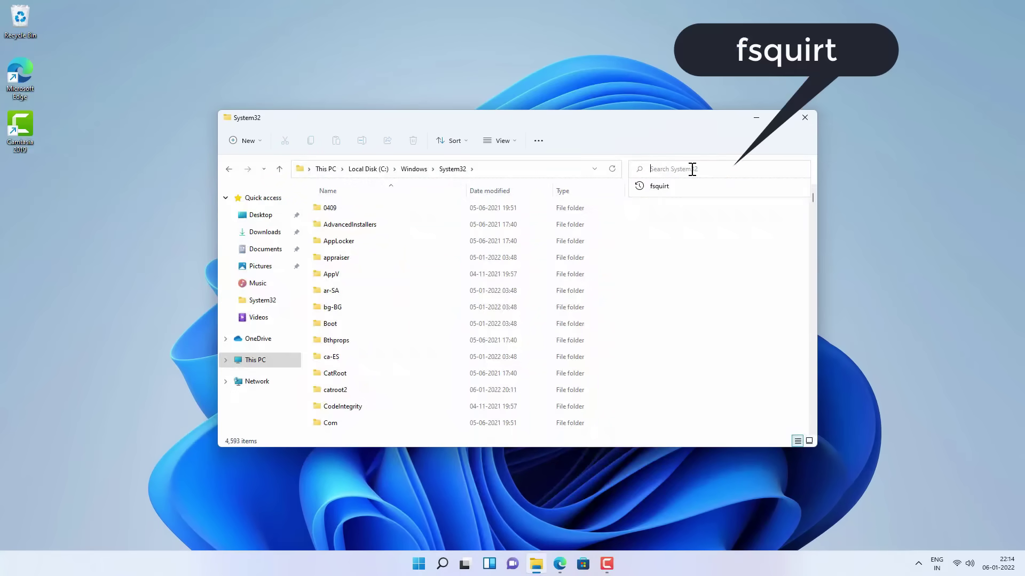
{"action": "type", "text": "fsquirt"}
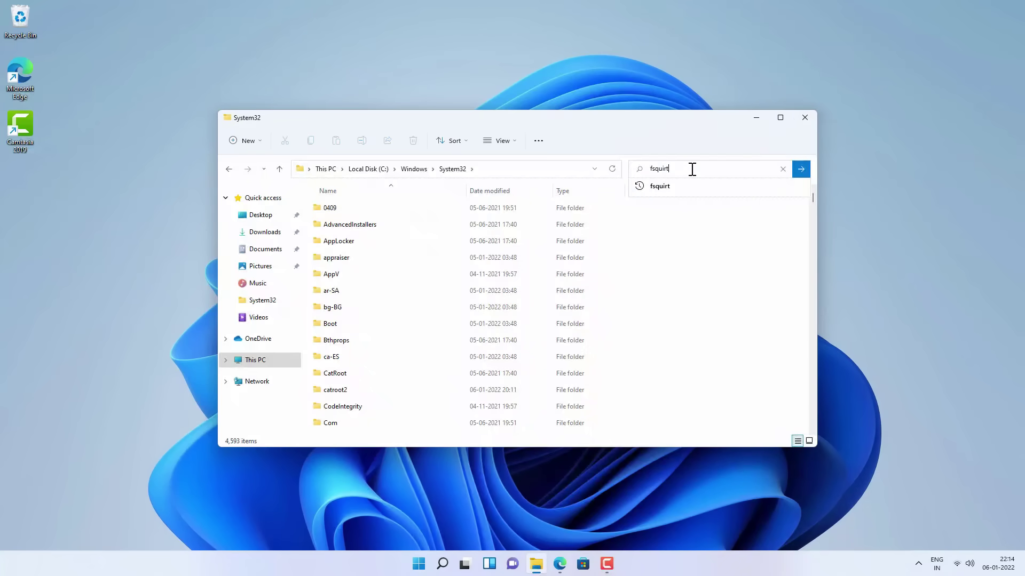
{"action": "key", "text": "Return"}
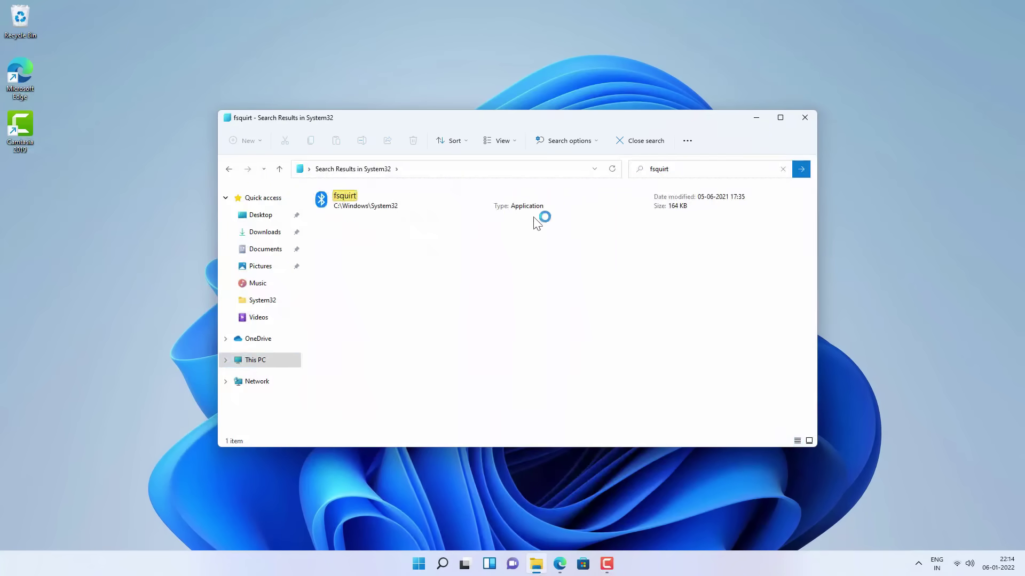
Step: Create a desktop shortcut to the fsquirt application from the search results
{"action": "left_click", "coordinate": [424, 227]}
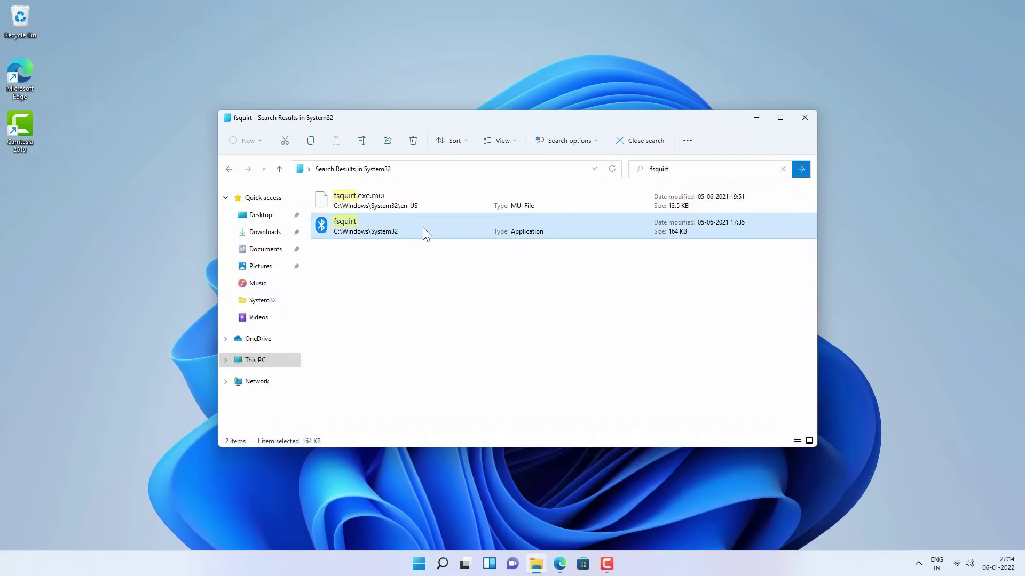
{"action": "right_click", "coordinate": [423, 228]}
{"action": "left_click", "coordinate": [472, 394]}
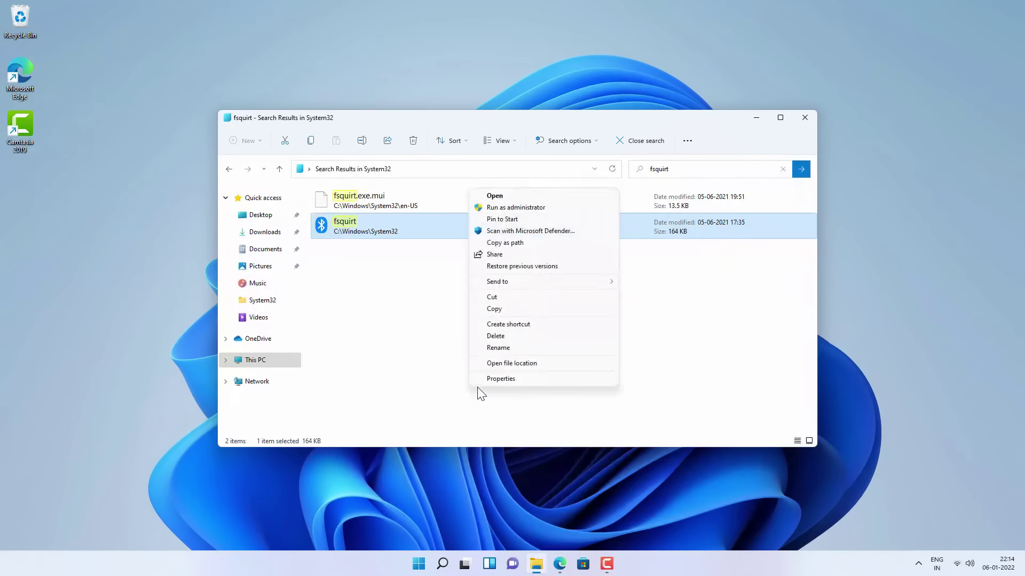
{"action": "mouse_move", "coordinate": [601, 287]}
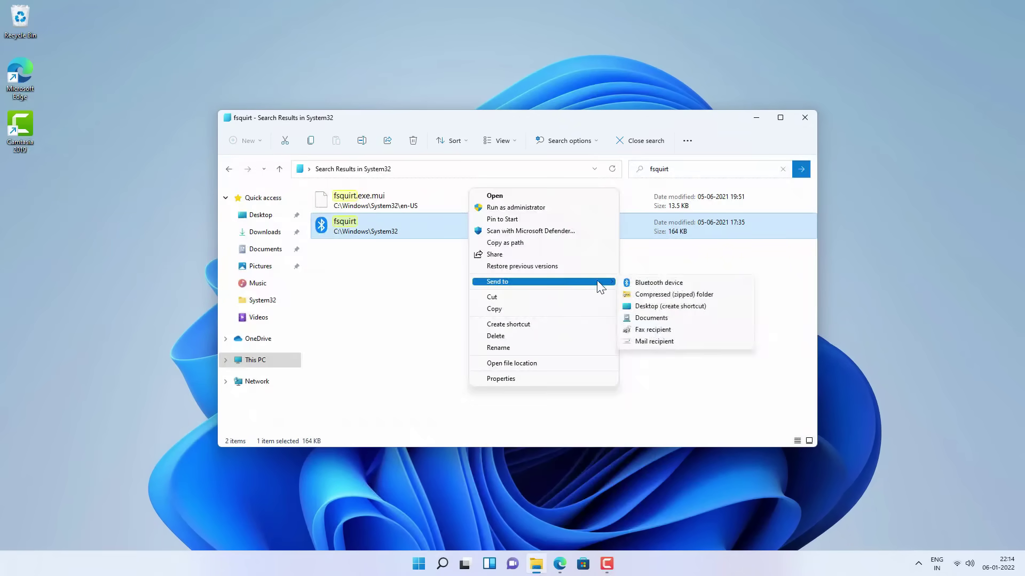
{"action": "left_click", "coordinate": [655, 309]}
{"action": "left_click", "coordinate": [168, 200]}
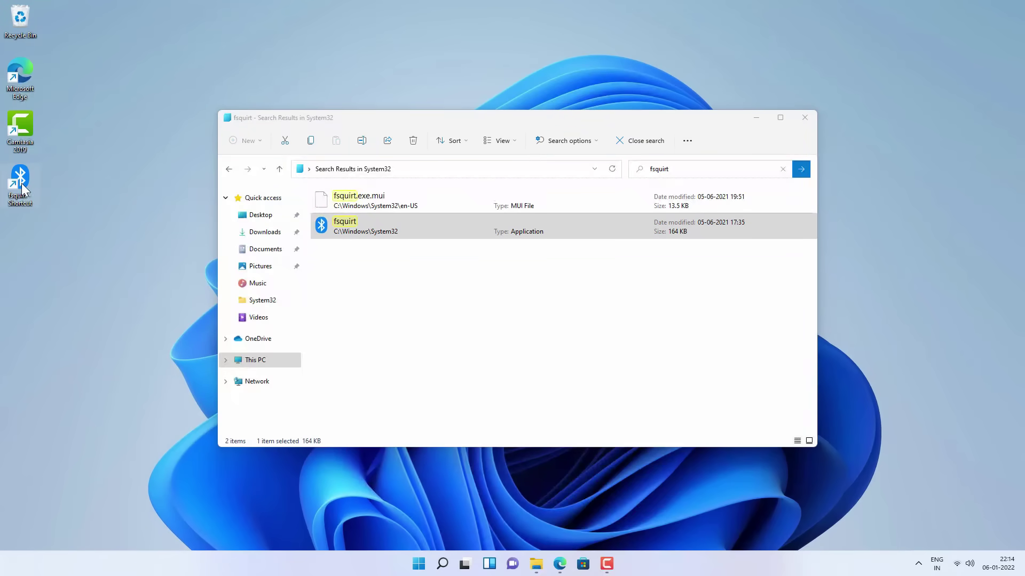
Step: Launch the fsquirt desktop shortcut to check its Send files option, then close Bluetooth File Transfer and File Explorer
{"action": "double_click", "coordinate": [21, 183]}
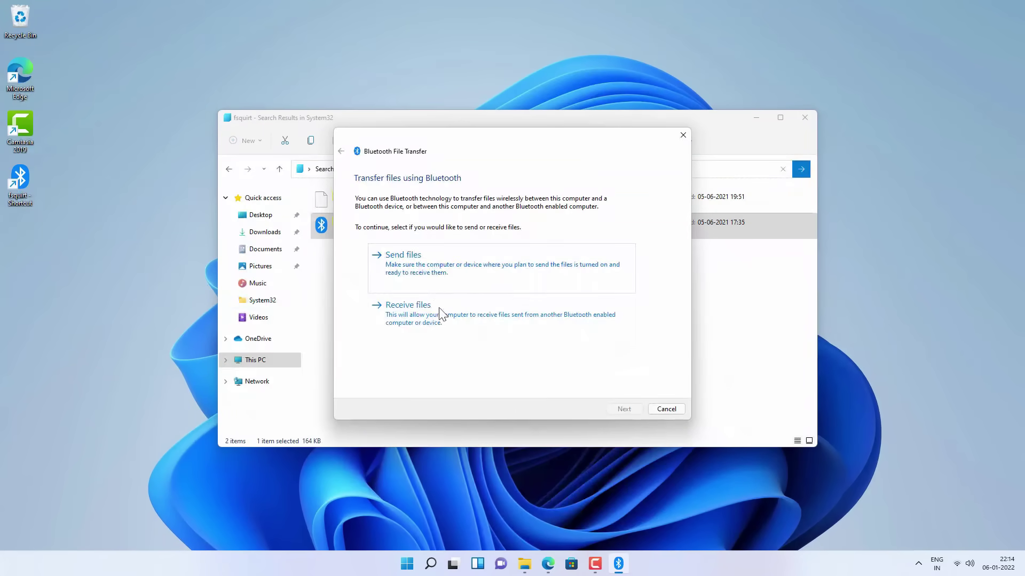
{"action": "left_click", "coordinate": [437, 282]}
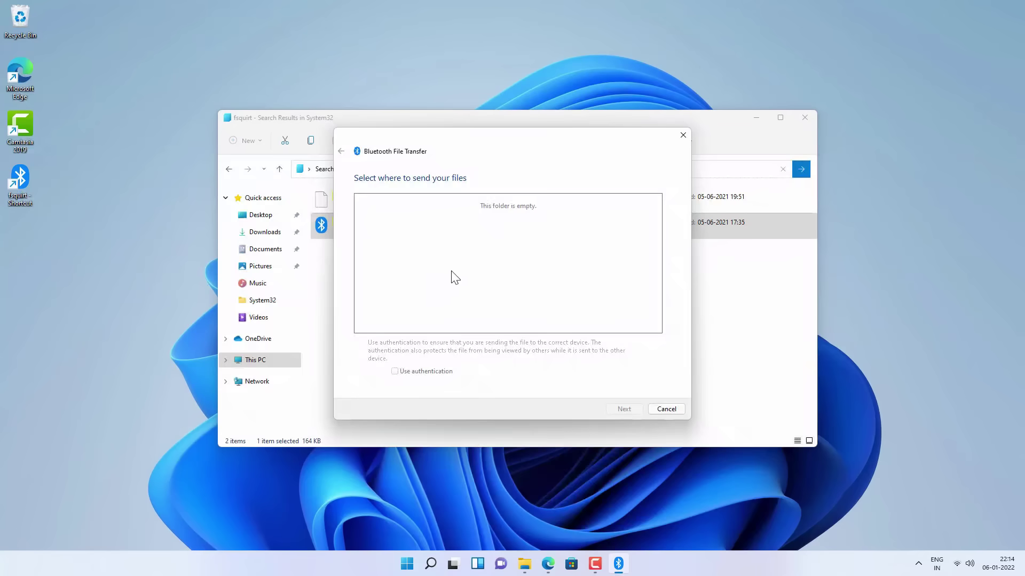
{"action": "left_click", "coordinate": [683, 135]}
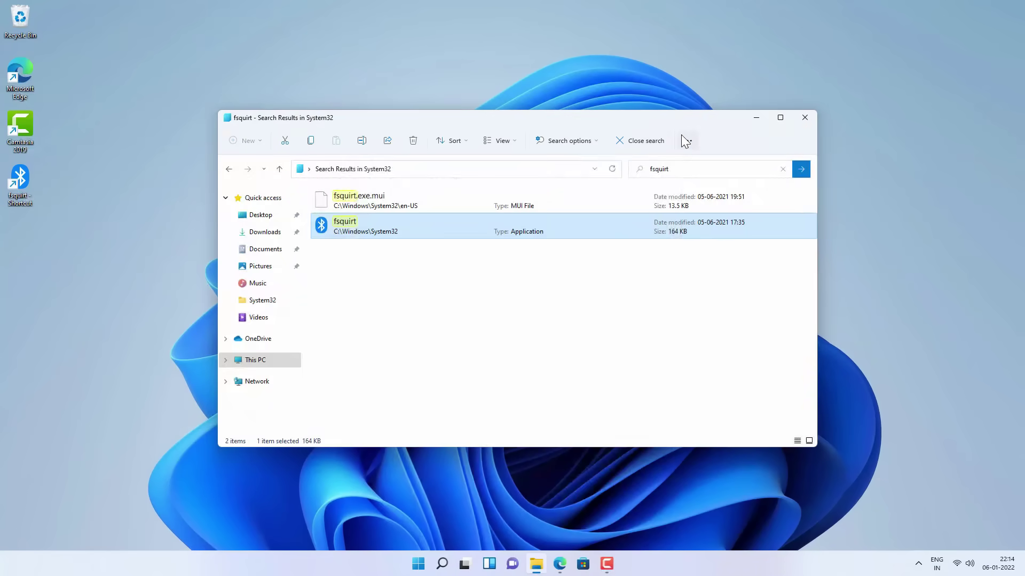
{"action": "left_click", "coordinate": [810, 124]}
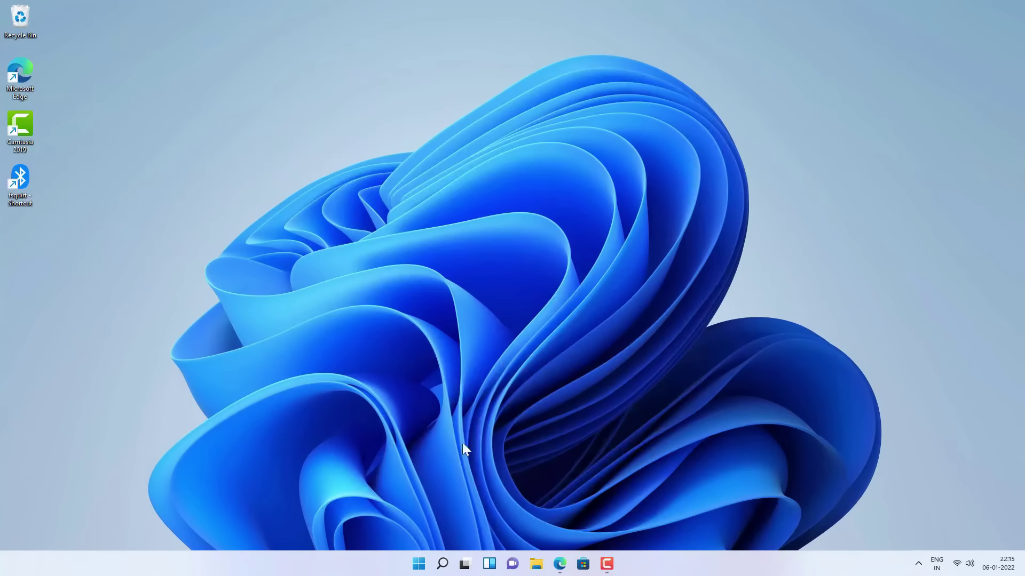
Step: Run the Bluetooth troubleshooter from the other troubleshooters in Windows Settings, going through its result pages and closing it
{"action": "left_click", "coordinate": [426, 564]}
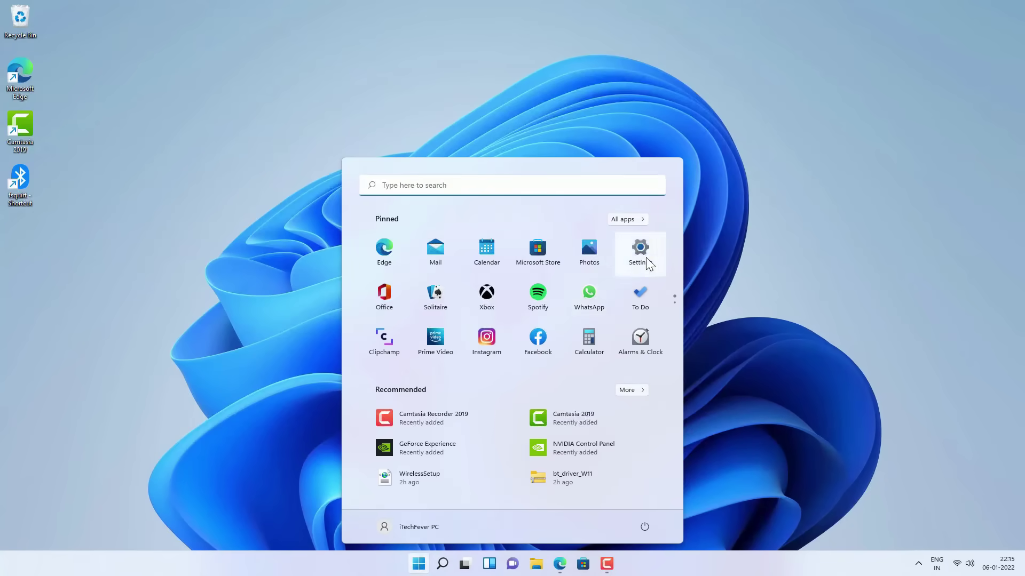
{"action": "left_click", "coordinate": [640, 251]}
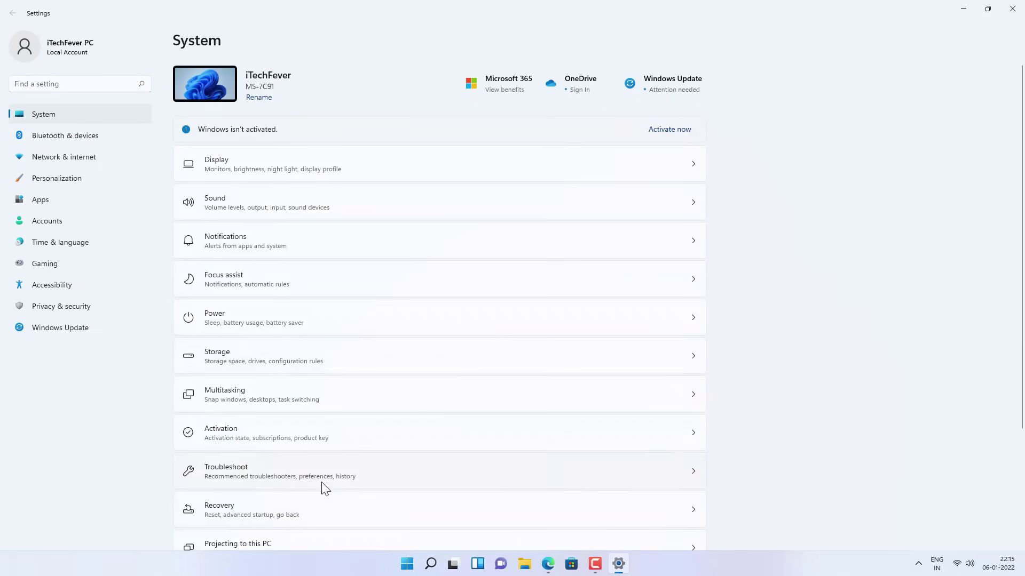
{"action": "left_click", "coordinate": [336, 475]}
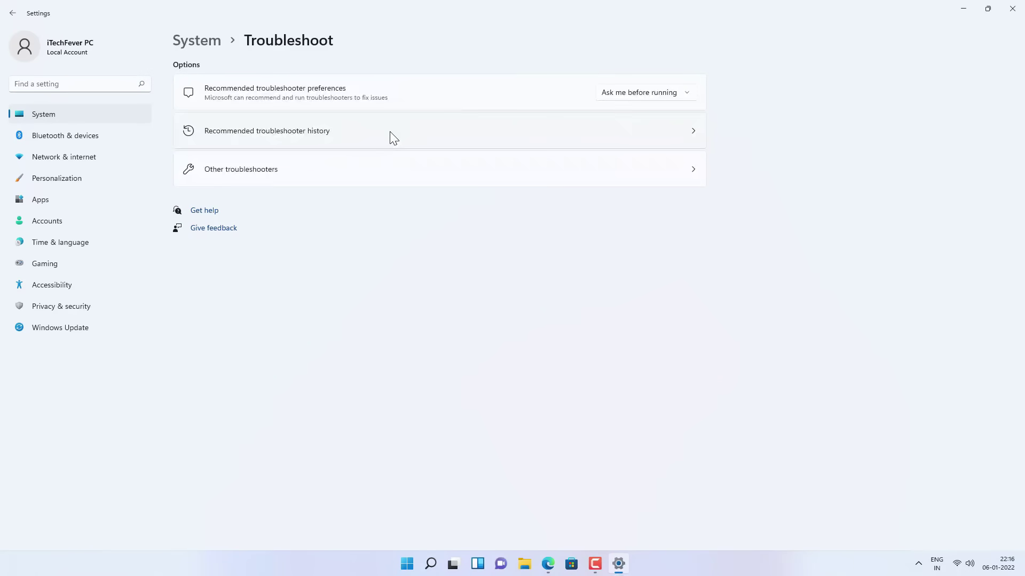
{"action": "left_click", "coordinate": [305, 166]}
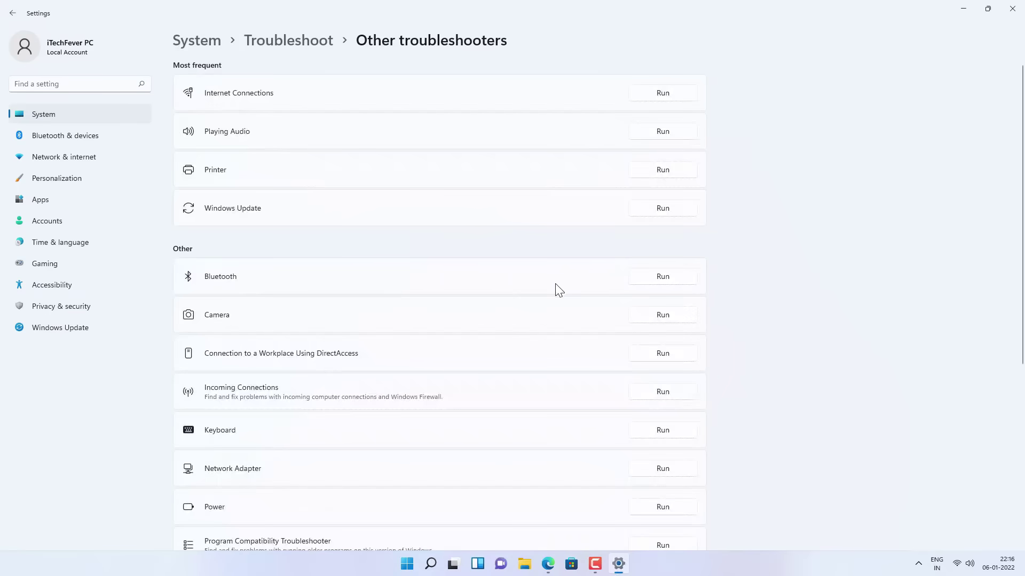
{"action": "left_click", "coordinate": [664, 278]}
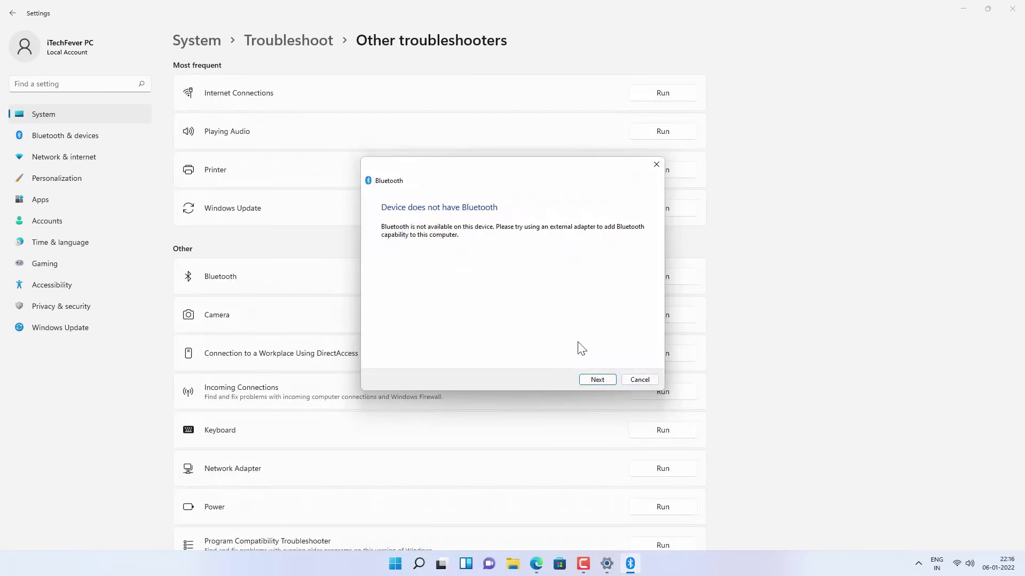
{"action": "left_click", "coordinate": [598, 379]}
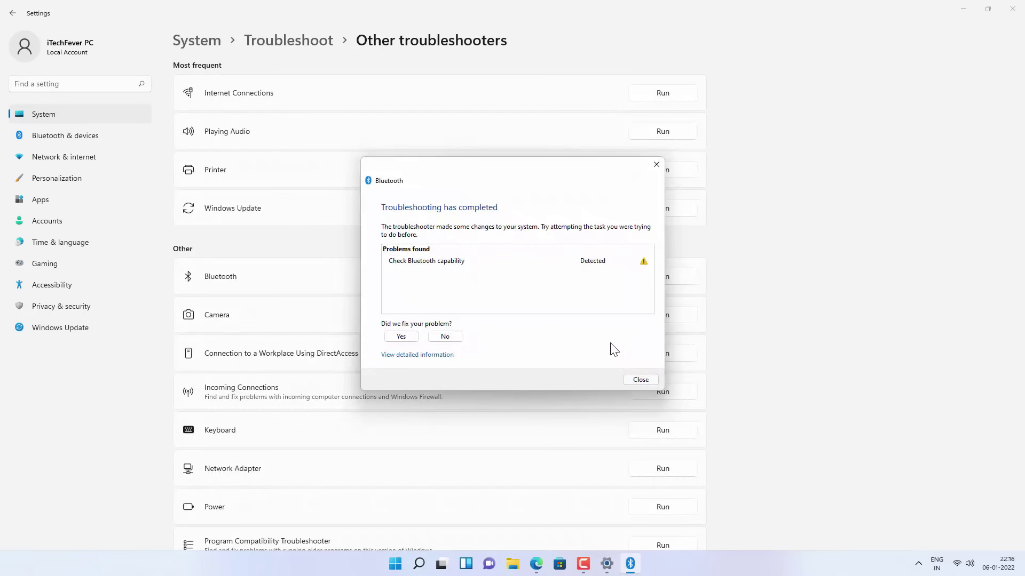
{"action": "left_click", "coordinate": [640, 380]}
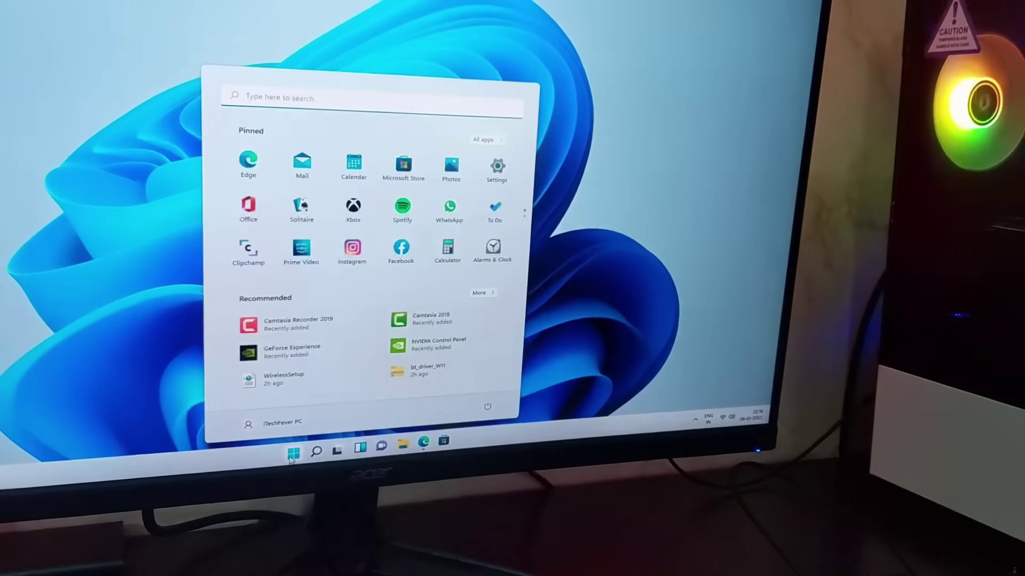
Step: Shut down the computer
{"action": "left_click", "coordinate": [485, 405]}
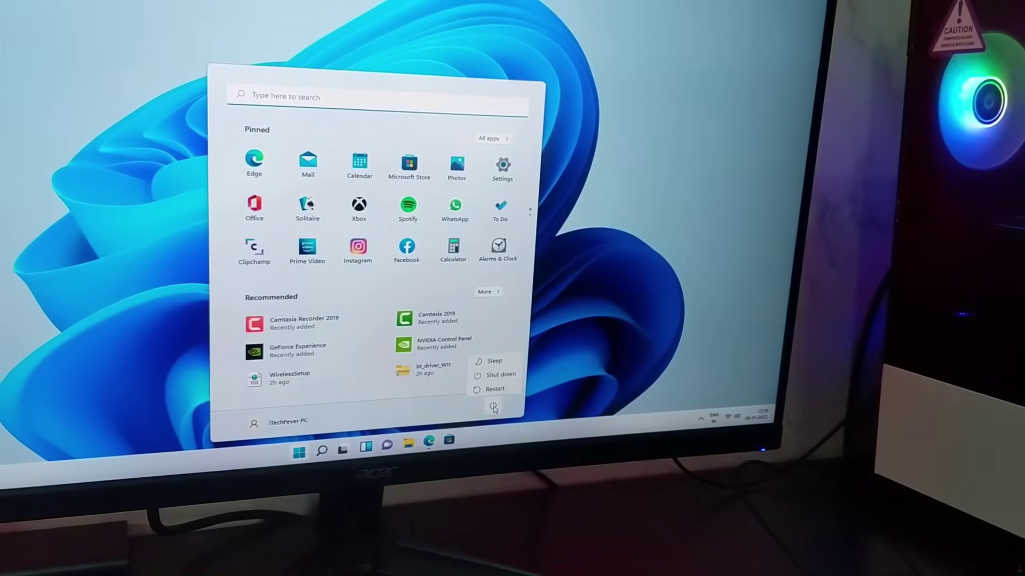
{"action": "left_click", "coordinate": [506, 375]}
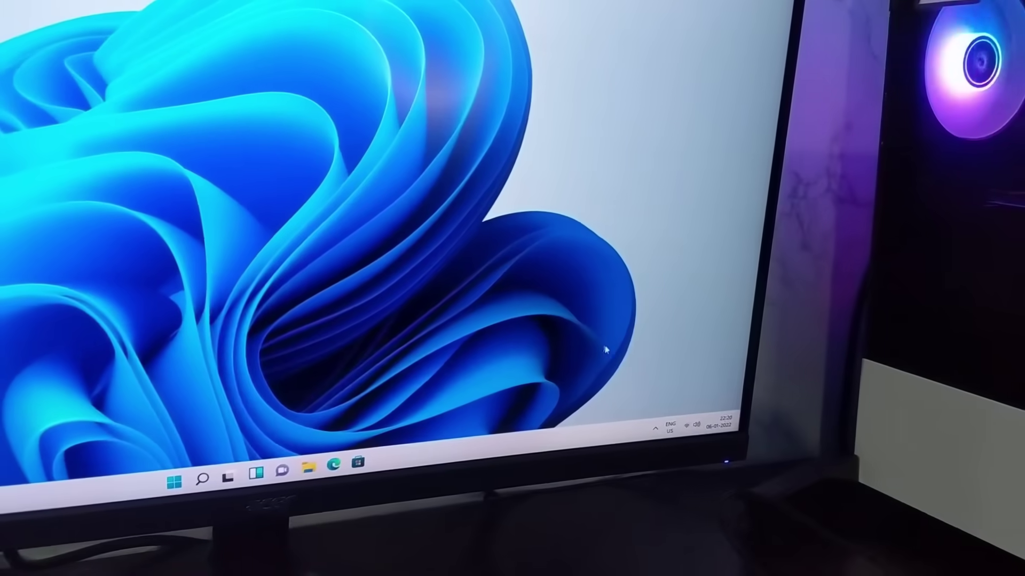
Step: Check the quick settings for the Bluetooth toggle and look at the Bluetooth category in Device Manager
{"action": "left_click", "coordinate": [666, 429]}
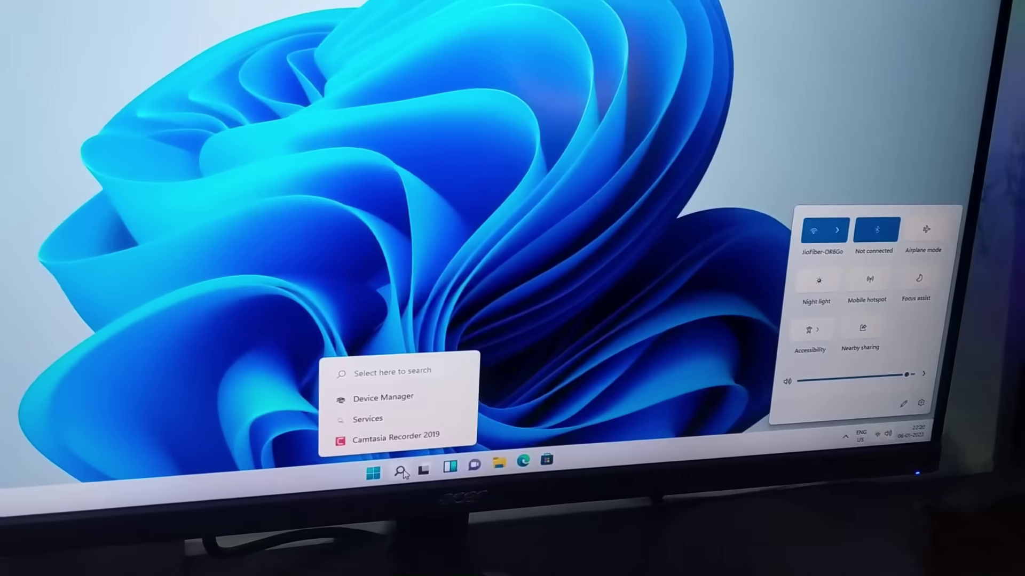
{"action": "left_click", "coordinate": [195, 504]}
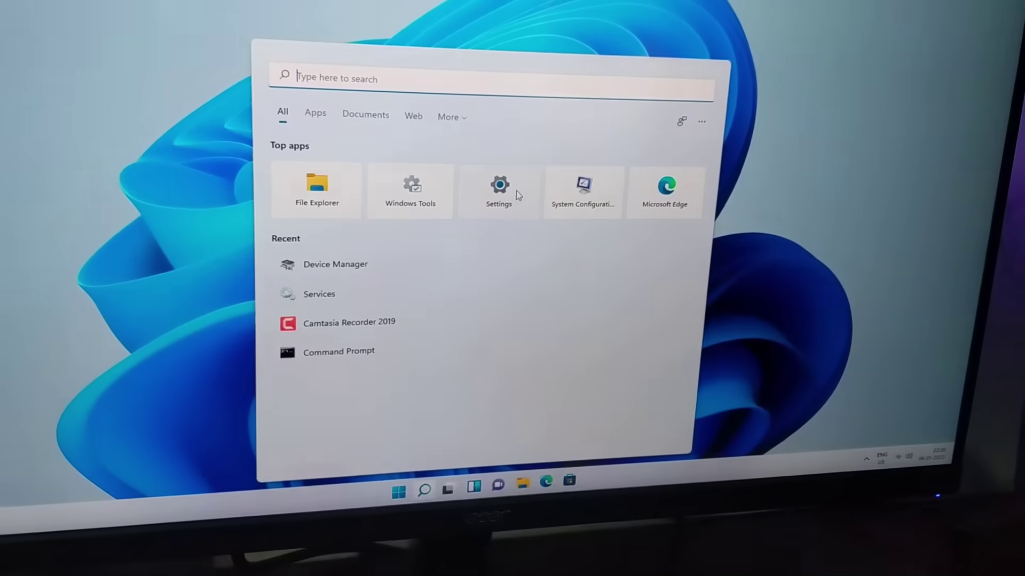
{"action": "left_click", "coordinate": [379, 271]}
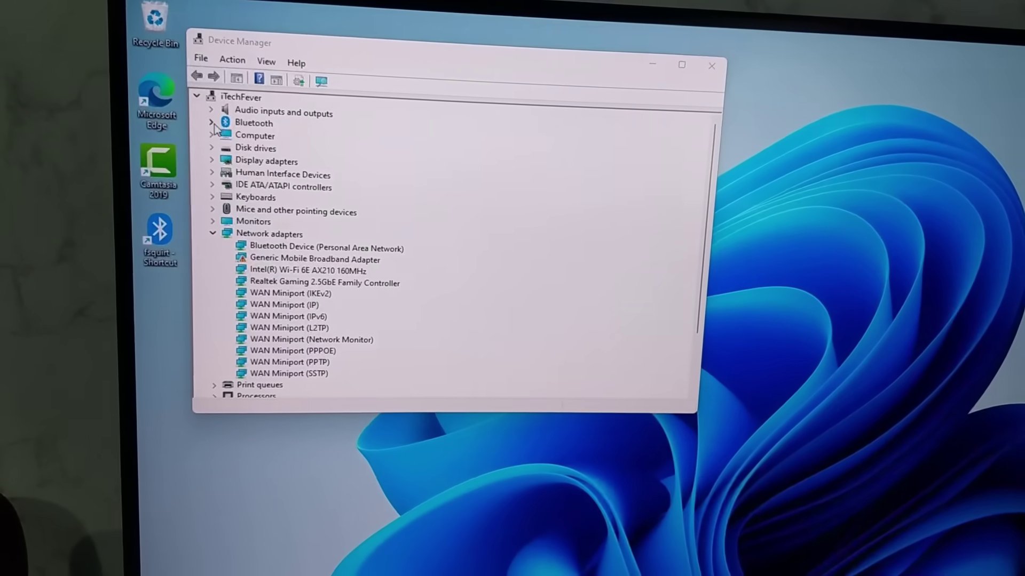
{"action": "left_click", "coordinate": [197, 133]}
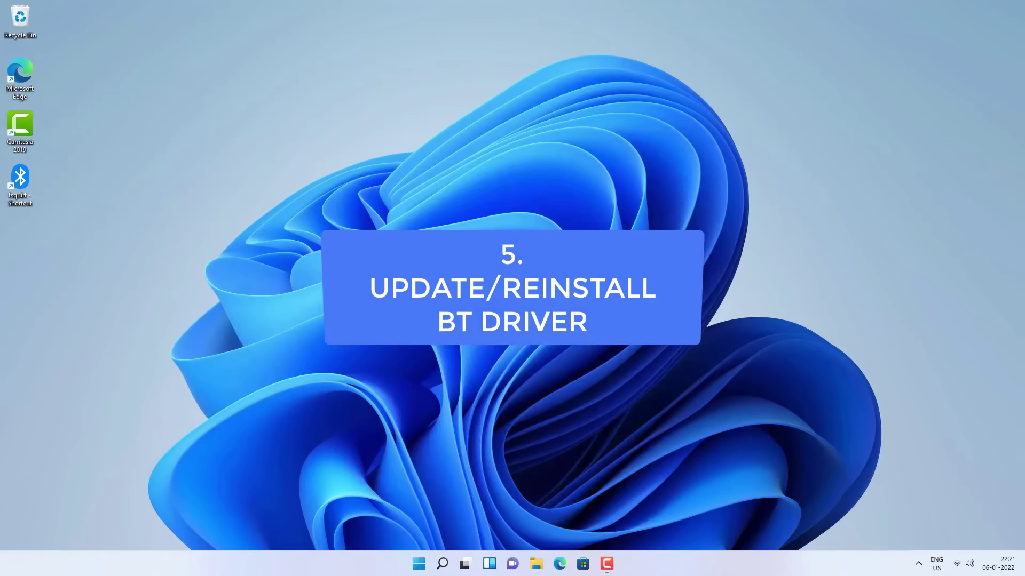
Step: Open Device Manager, expand the Bluetooth category and move the window toward the middle of the desktop
{"action": "left_click", "coordinate": [442, 563]}
{"action": "left_click", "coordinate": [394, 343]}
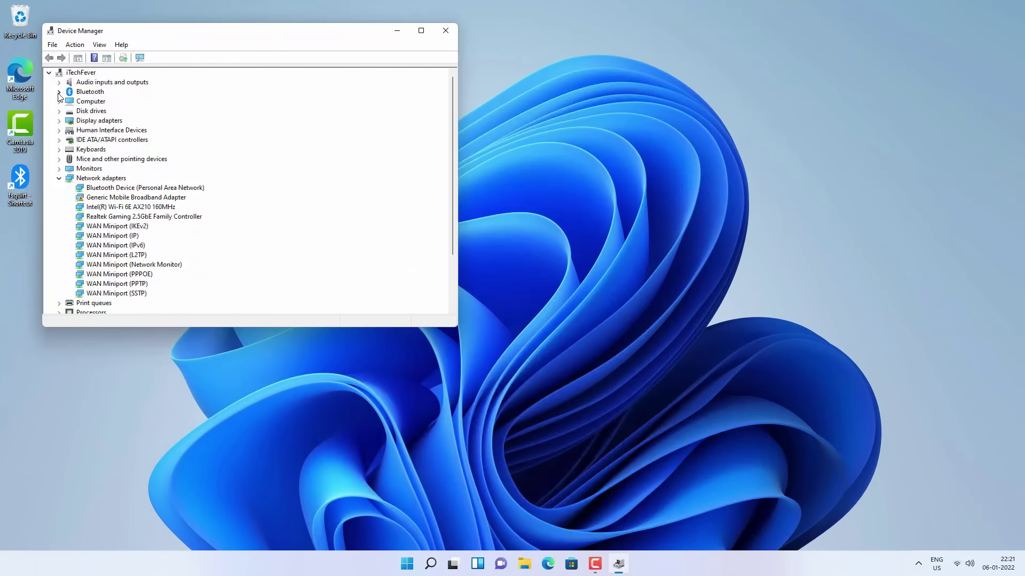
{"action": "left_click", "coordinate": [59, 93]}
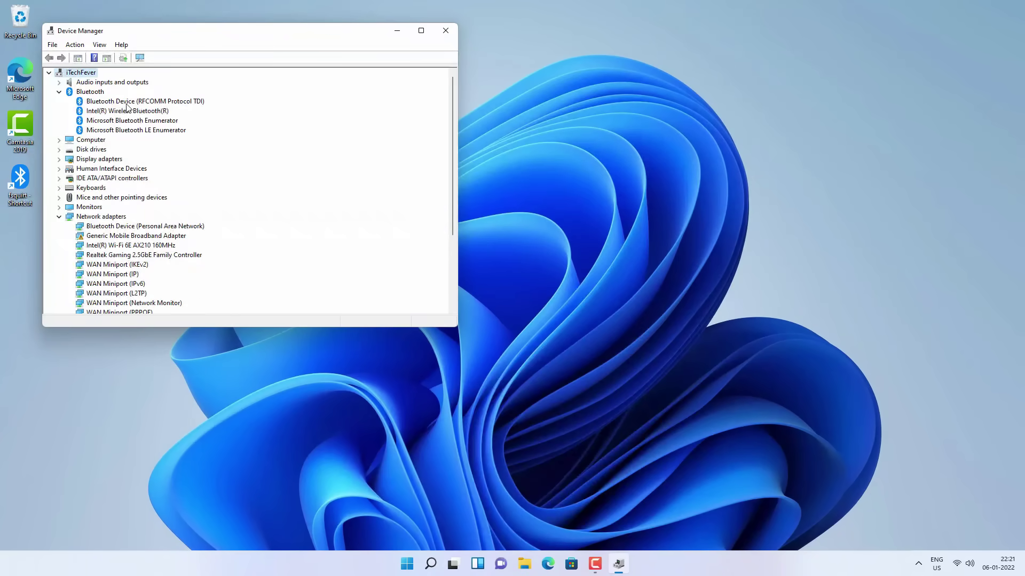
{"action": "left_click_drag", "start_coordinate": [182, 38], "coordinate": [451, 82]}
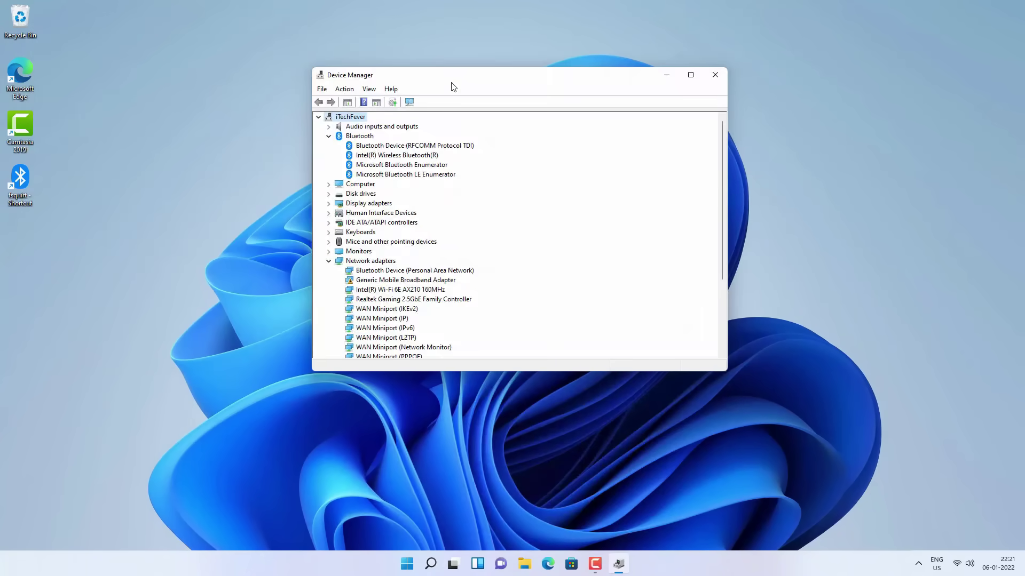
Step: Run the driver update wizard for the Intel(R) Wireless Bluetooth(R) device and close it
{"action": "left_click", "coordinate": [379, 156]}
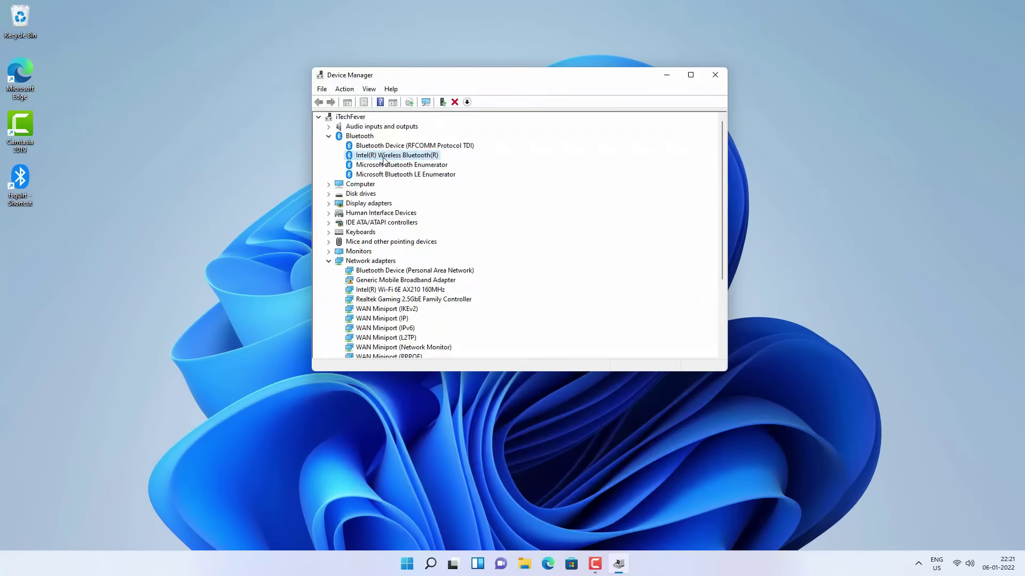
{"action": "right_click", "coordinate": [414, 156]}
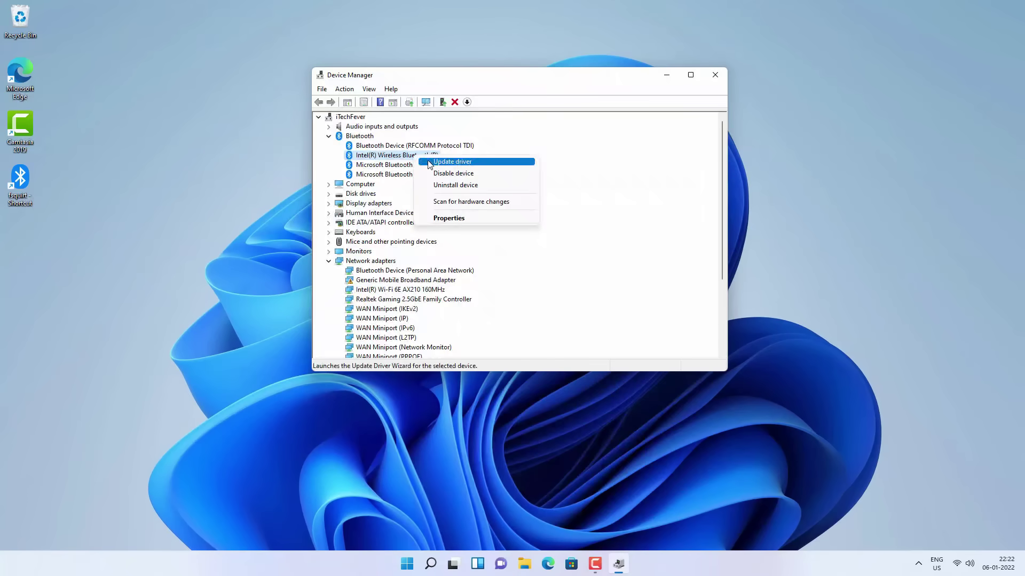
{"action": "left_click", "coordinate": [450, 165]}
{"action": "left_click", "coordinate": [487, 207]}
{"action": "left_click", "coordinate": [659, 344]}
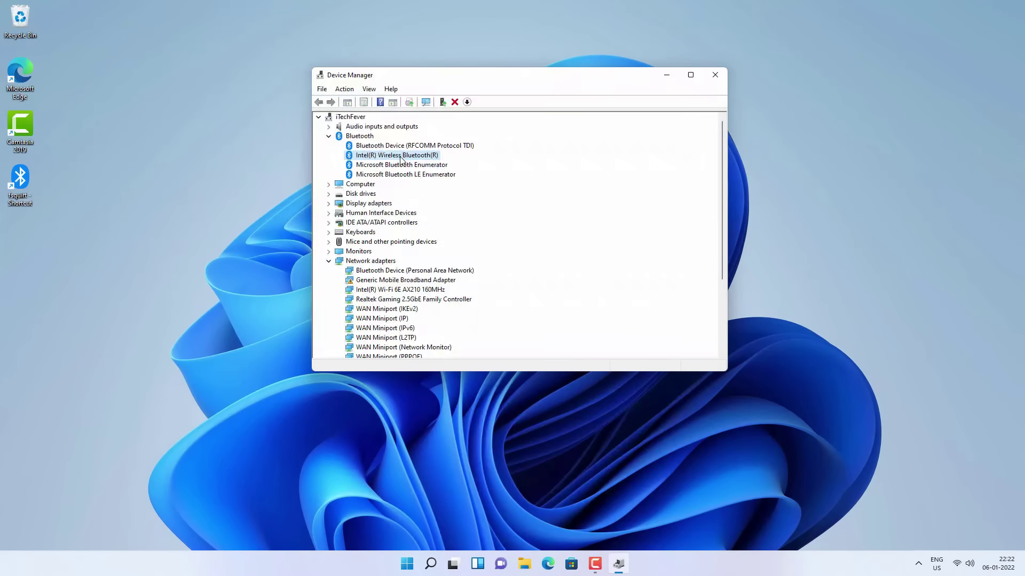
Step: Disable the Intel(R) Wireless Bluetooth(R) device, confirming the warning, and enable it again
{"action": "right_click", "coordinate": [402, 159]}
{"action": "left_click", "coordinate": [439, 175]}
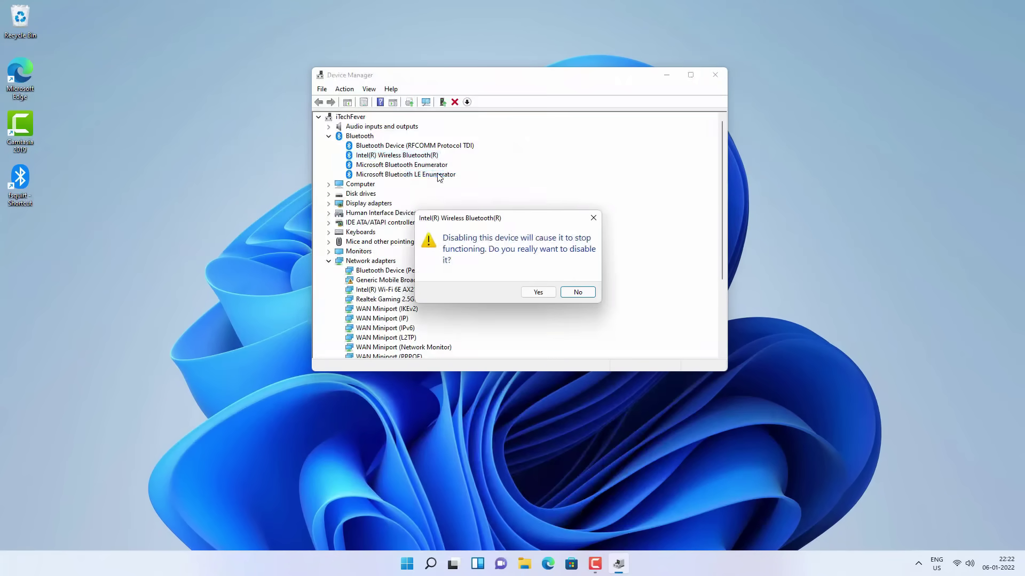
{"action": "left_click", "coordinate": [534, 293]}
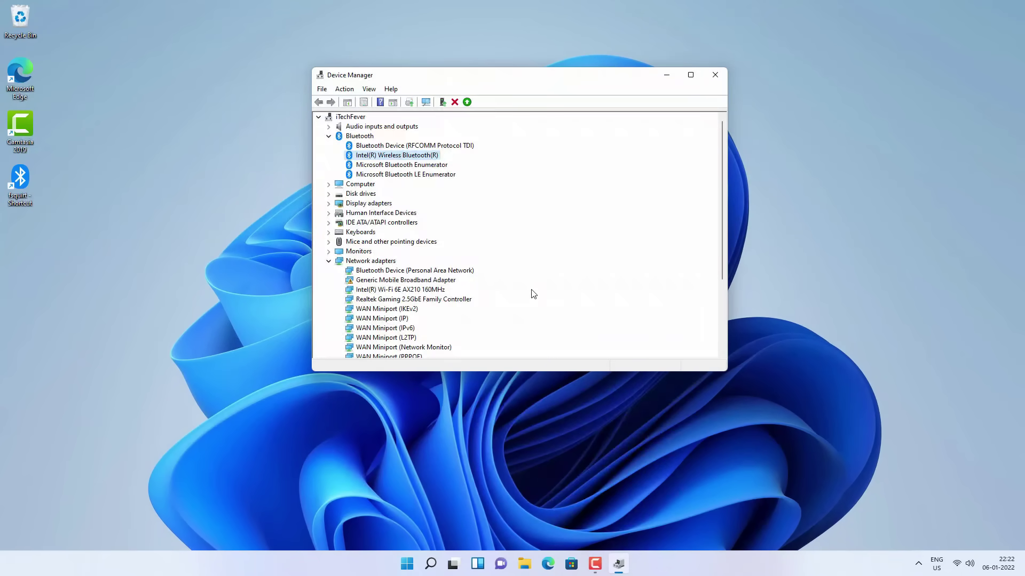
{"action": "right_click", "coordinate": [397, 146]}
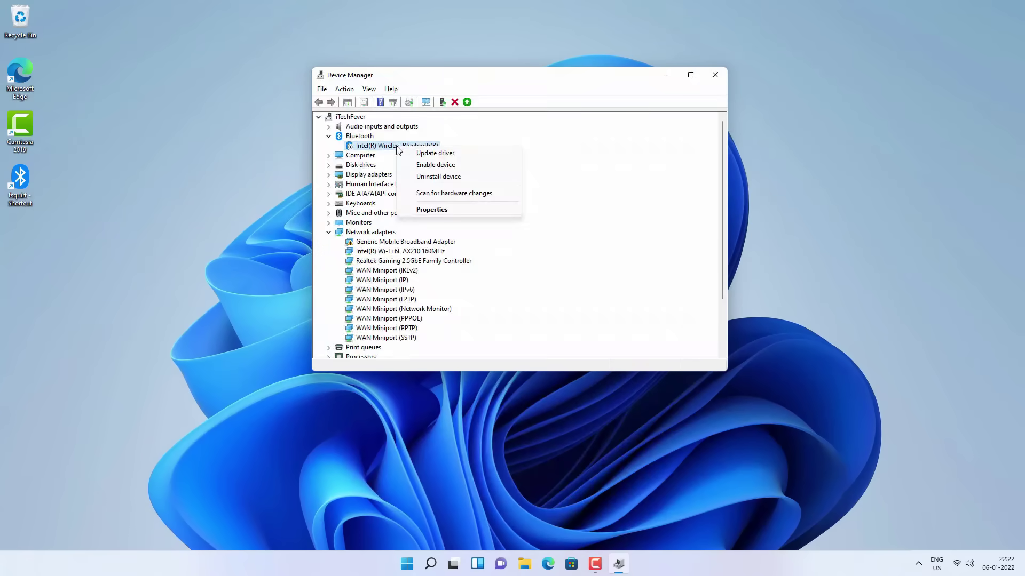
{"action": "left_click", "coordinate": [430, 165]}
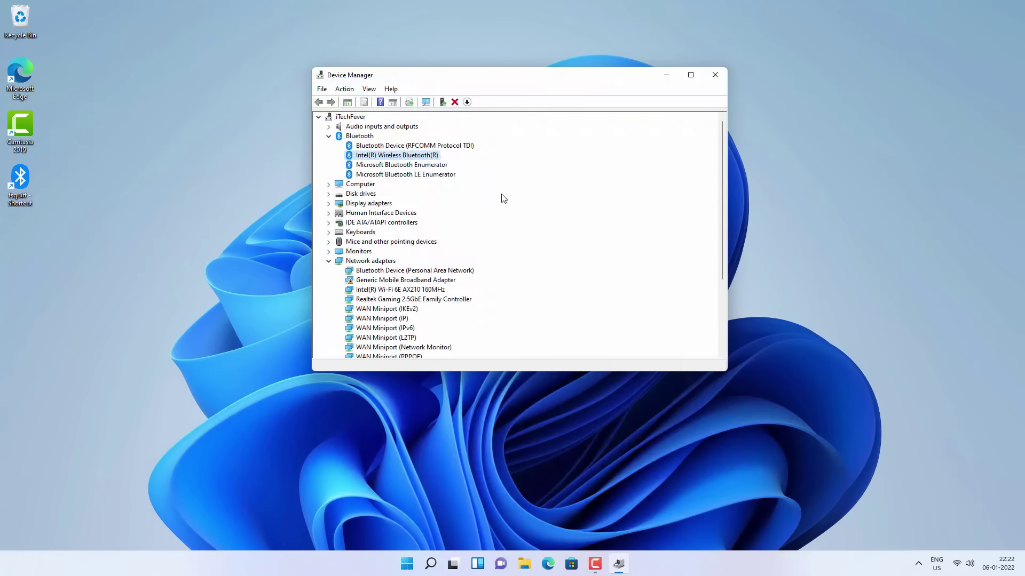
Step: Uninstall the Intel(R) Wireless Bluetooth(R) device without removing its driver, and close Device Manager
{"action": "right_click", "coordinate": [420, 157]}
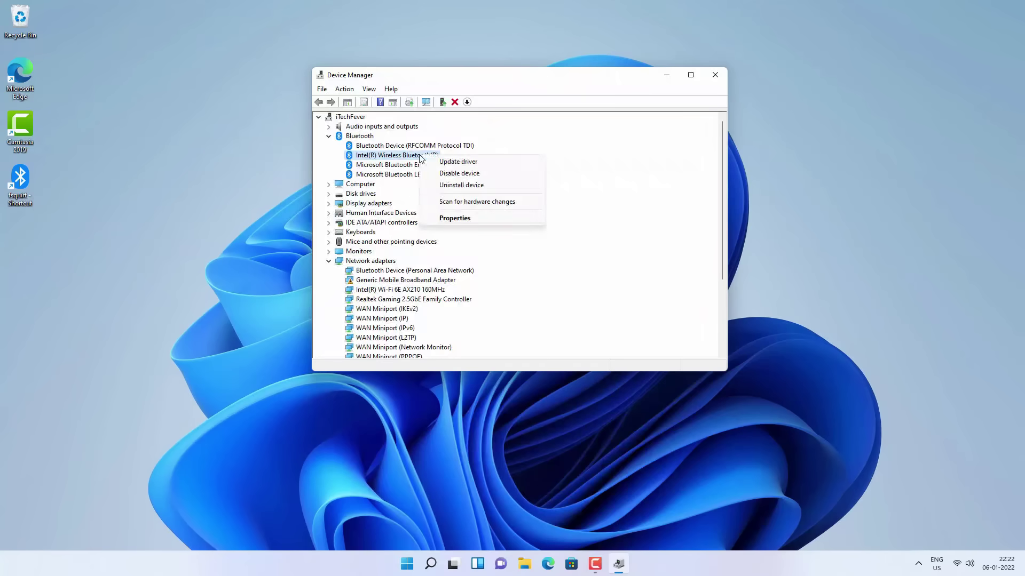
{"action": "left_click", "coordinate": [477, 187]}
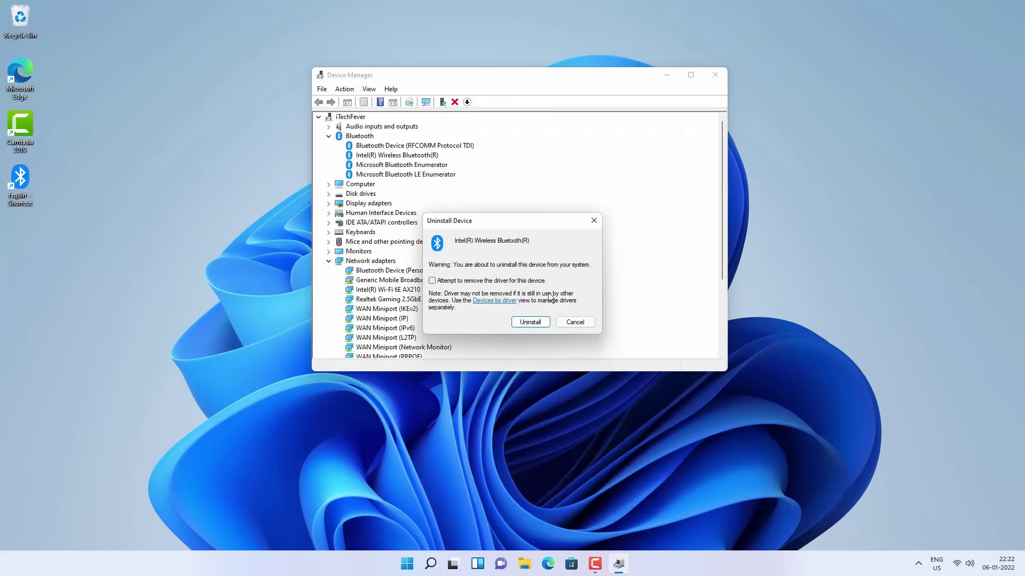
{"action": "left_click", "coordinate": [536, 323]}
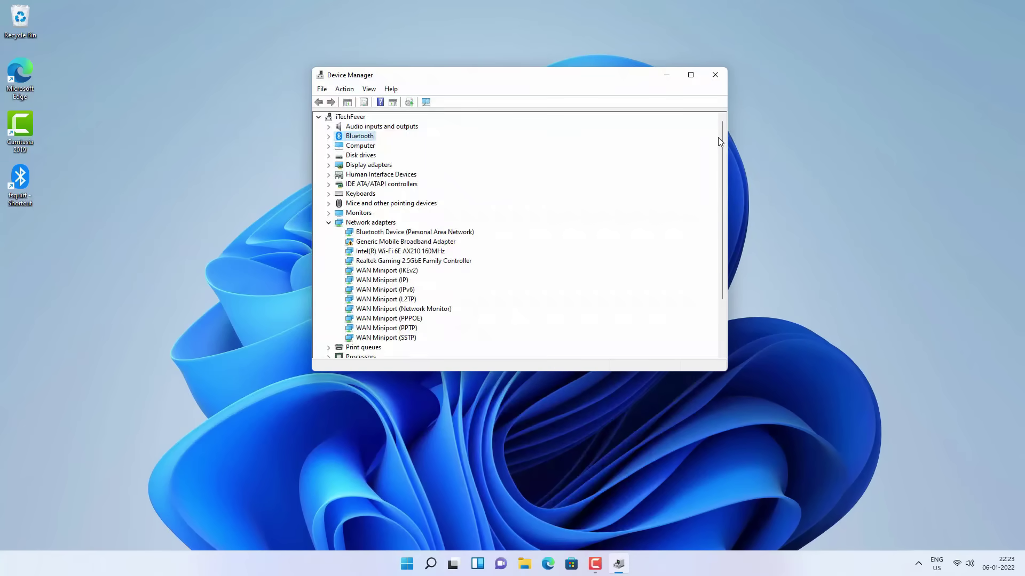
{"action": "left_click", "coordinate": [715, 75]}
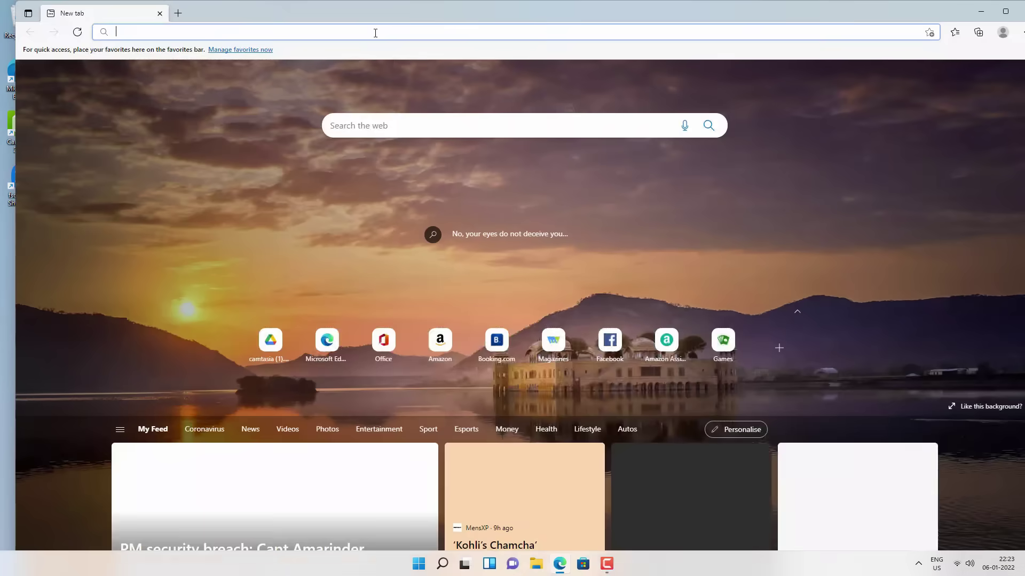
Step: Search the web in Microsoft Edge for "intel bluetooth driver"
{"action": "left_click", "coordinate": [375, 33]}
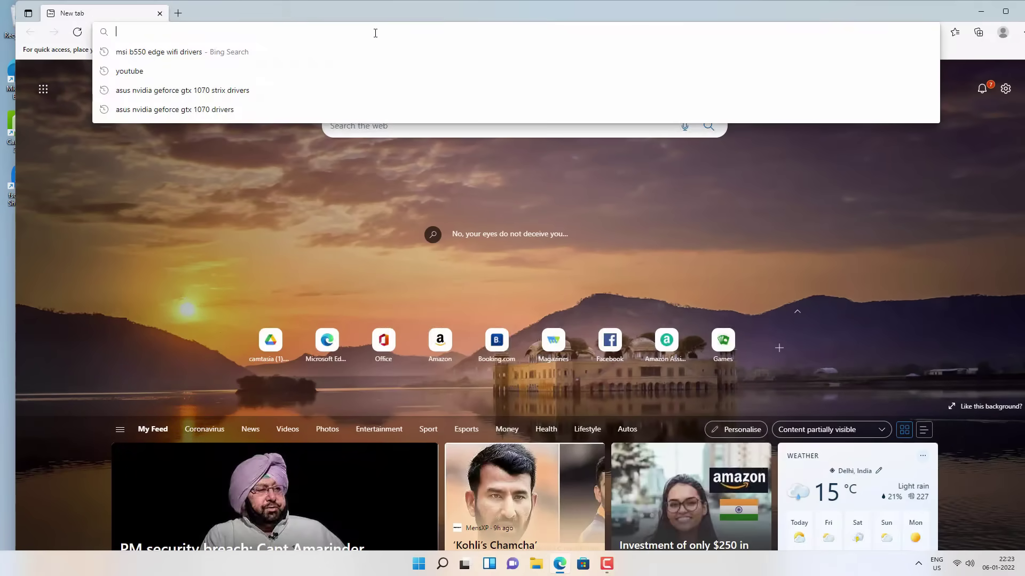
{"action": "type", "text": "intel b"}
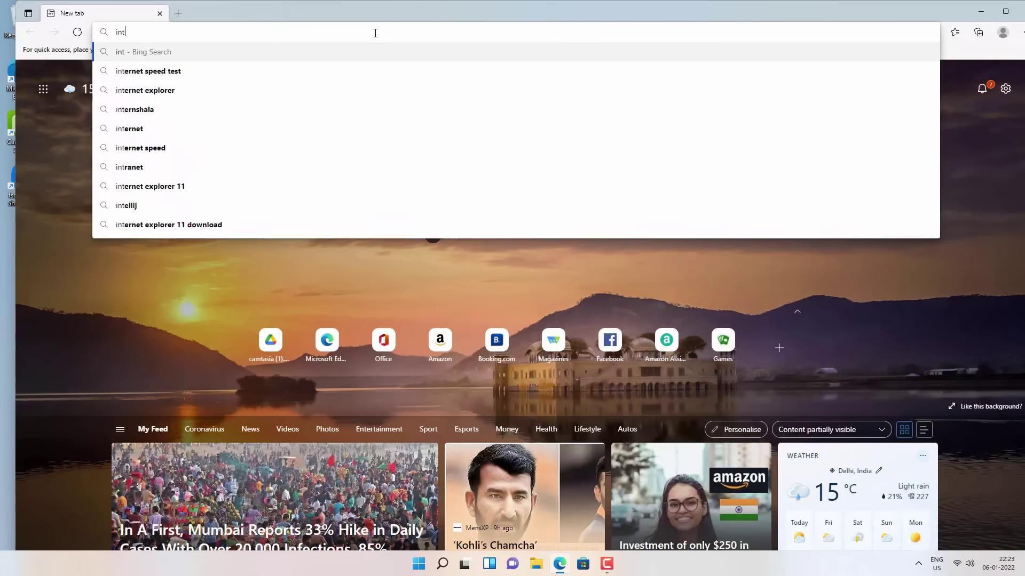
{"action": "left_click", "coordinate": [190, 71]}
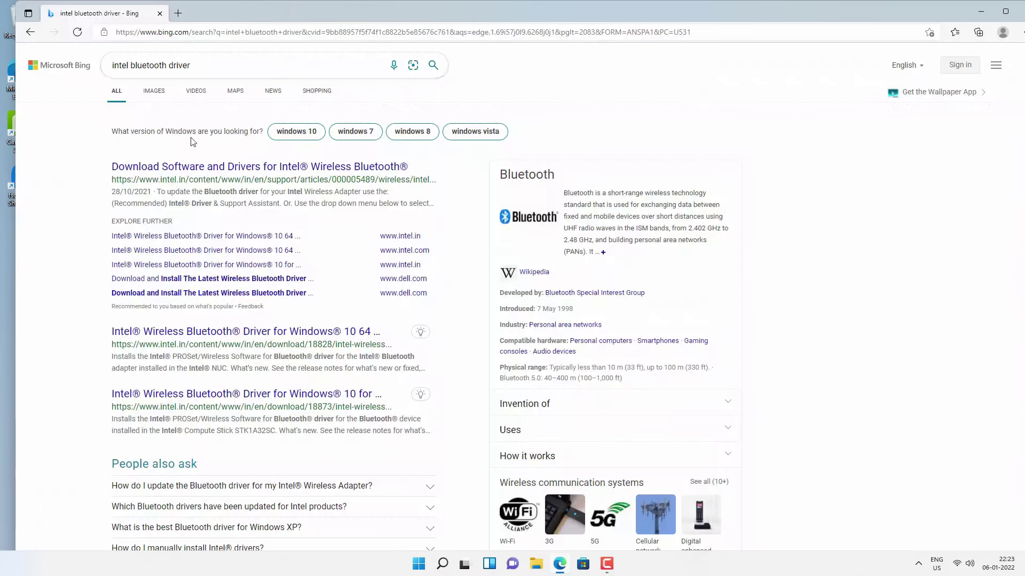
{"action": "left_click", "coordinate": [202, 64]}
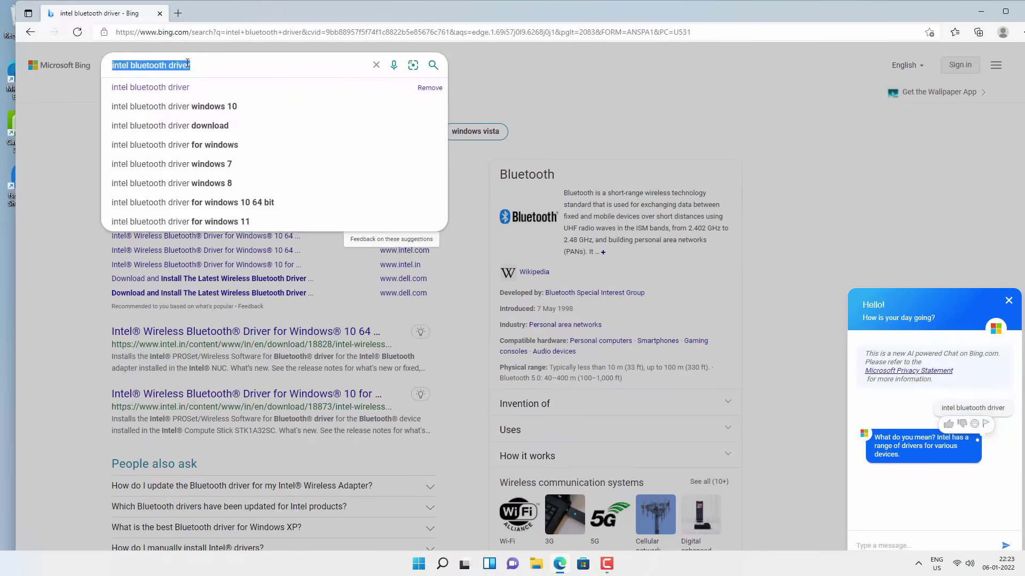
{"action": "left_click", "coordinate": [505, 81]}
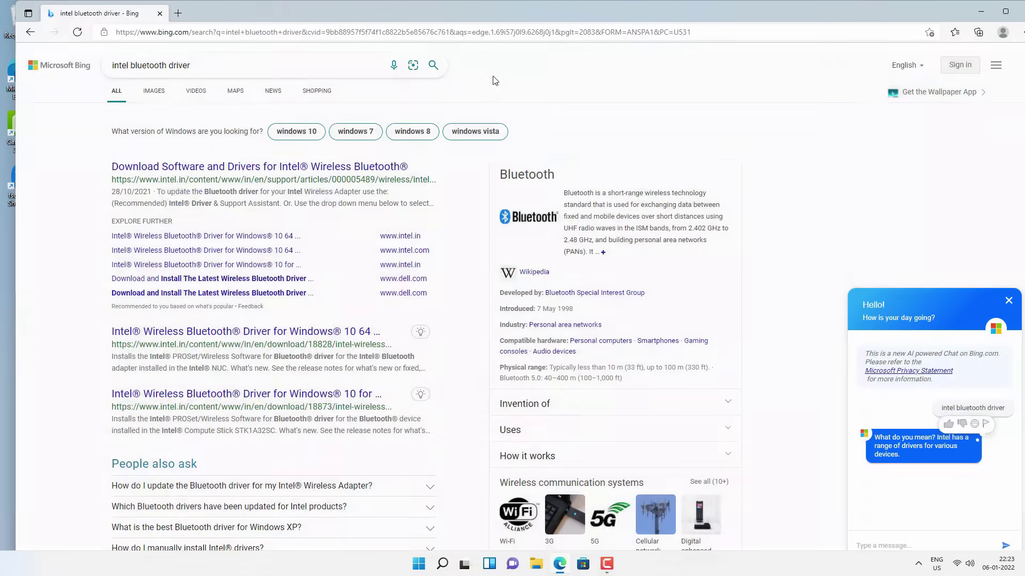
Step: Download the Windows 10 and 11 Bluetooth driver package BT-22.90.2-32-64UWD-Win10-Win11.exe from Intel's Wireless Bluetooth support page
{"action": "left_click", "coordinate": [238, 167]}
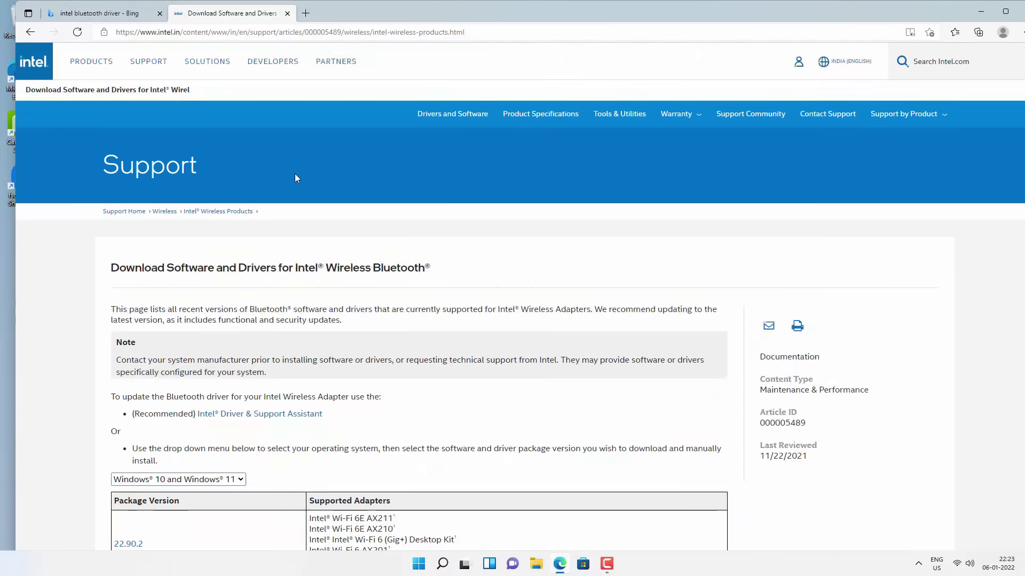
{"action": "scroll", "coordinate": [342, 235], "scroll_direction": "down", "scroll_amount": 3}
{"action": "scroll", "coordinate": [315, 263], "scroll_direction": "down", "scroll_amount": 3}
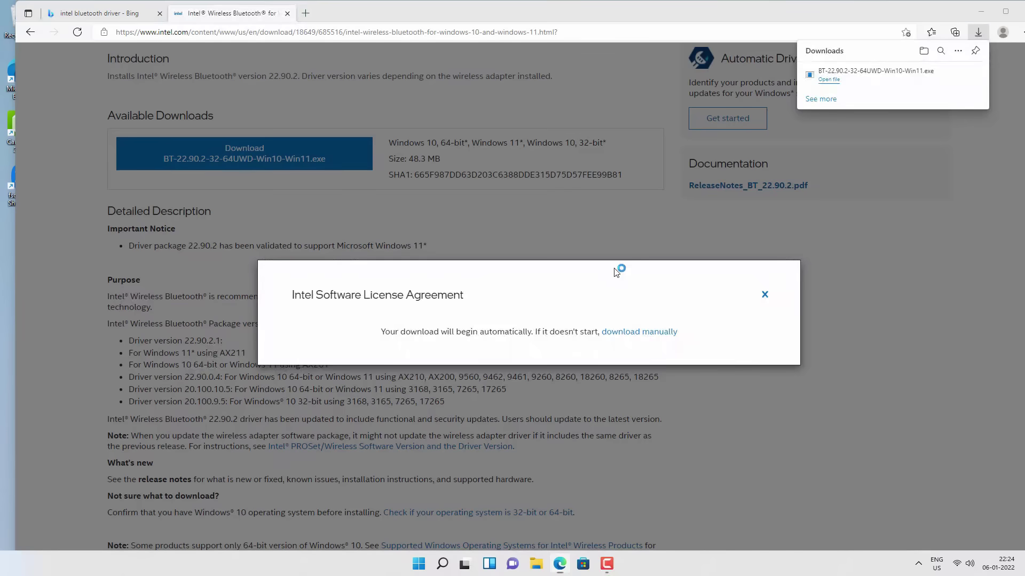
Step: Run the downloaded Intel(R) Wireless Bluetooth(R) setup, accept the license terms and choose the Typical setup type
{"action": "left_click", "coordinate": [557, 320]}
{"action": "left_click", "coordinate": [569, 365]}
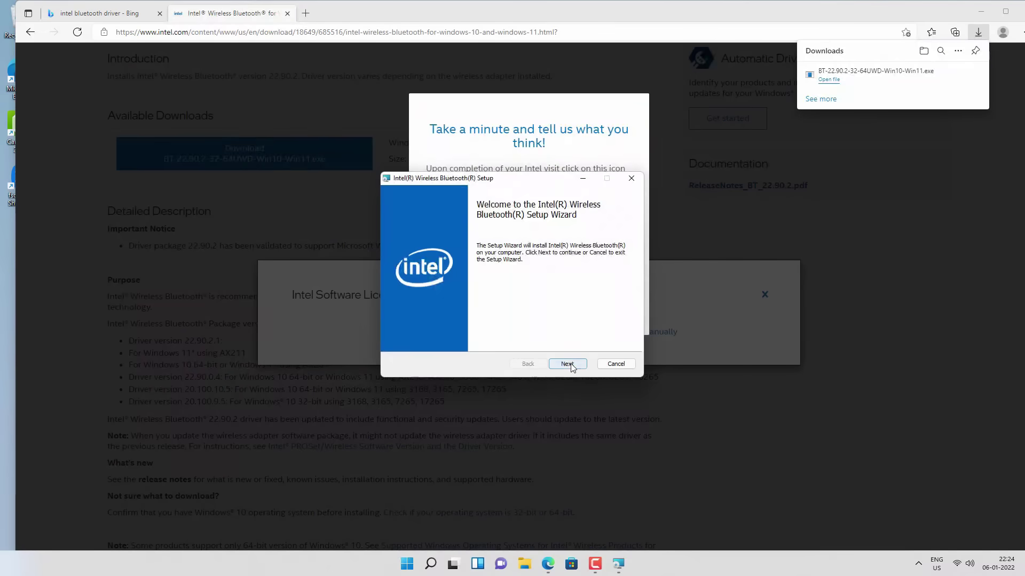
{"action": "left_click", "coordinate": [567, 364]}
{"action": "left_click", "coordinate": [398, 338]}
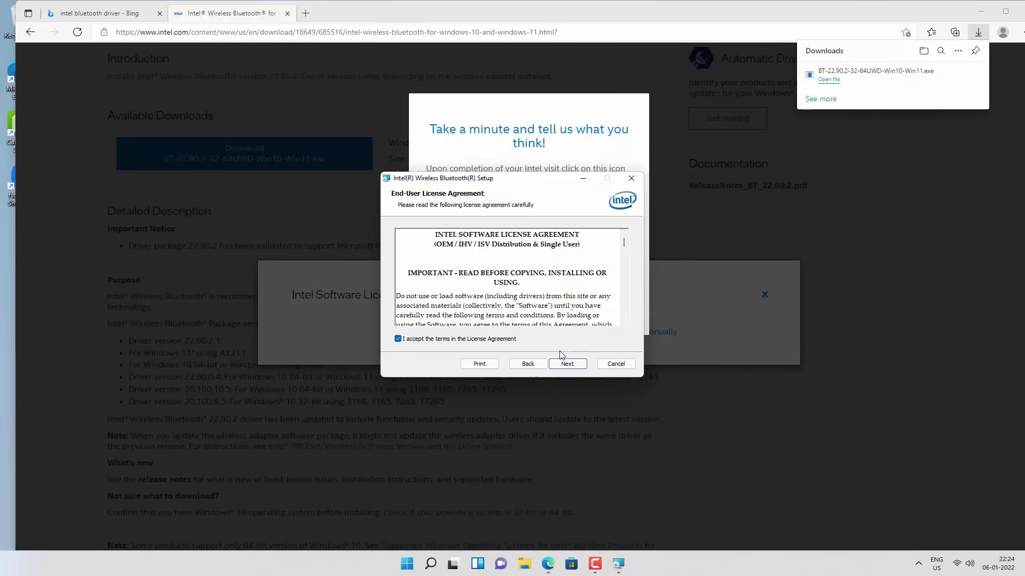
{"action": "left_click", "coordinate": [567, 364]}
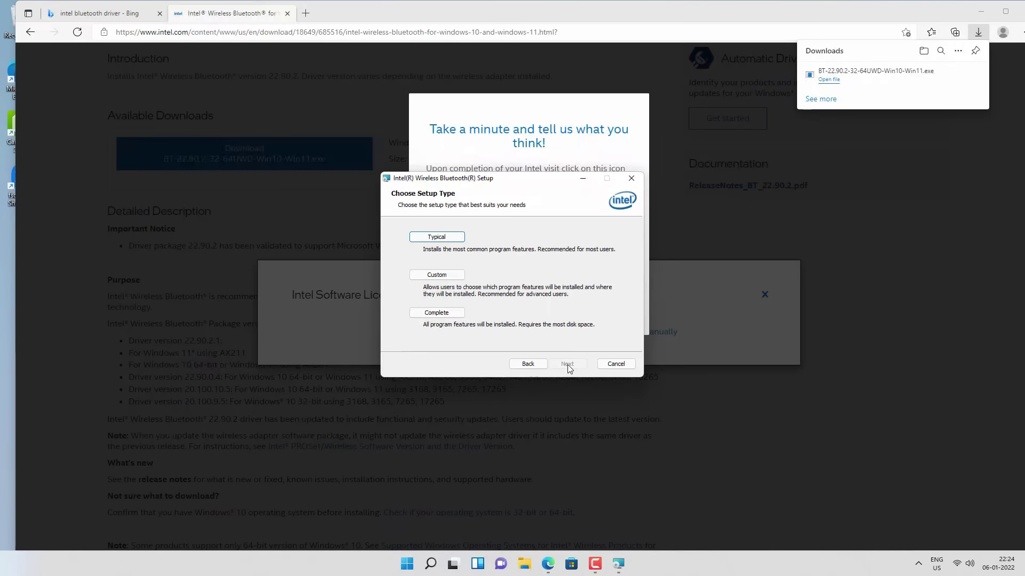
{"action": "left_click", "coordinate": [431, 239]}
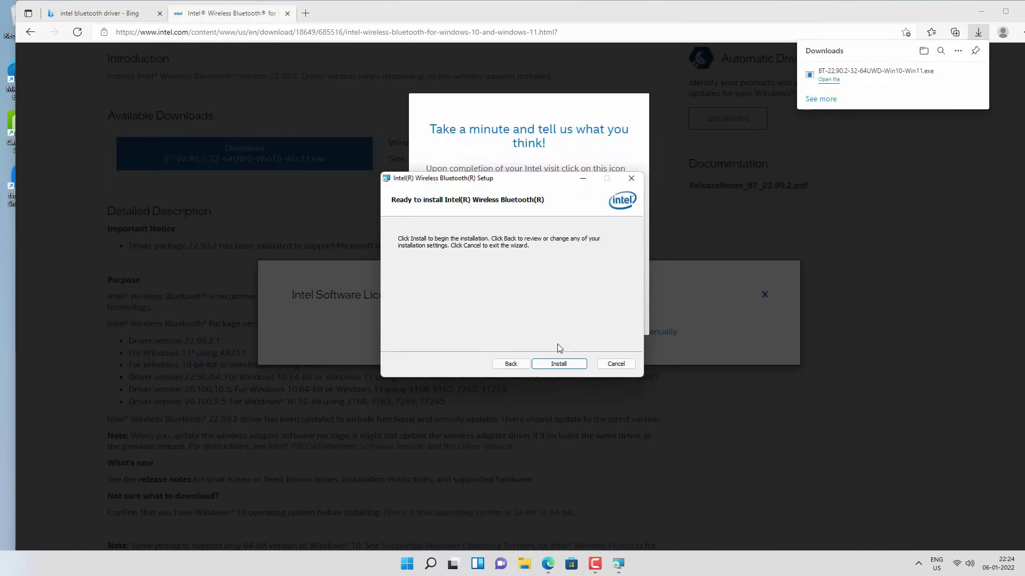
Step: Install Intel(R) Wireless Bluetooth(R), minimize the browser meanwhile, and finish the setup wizard
{"action": "left_click", "coordinate": [559, 363]}
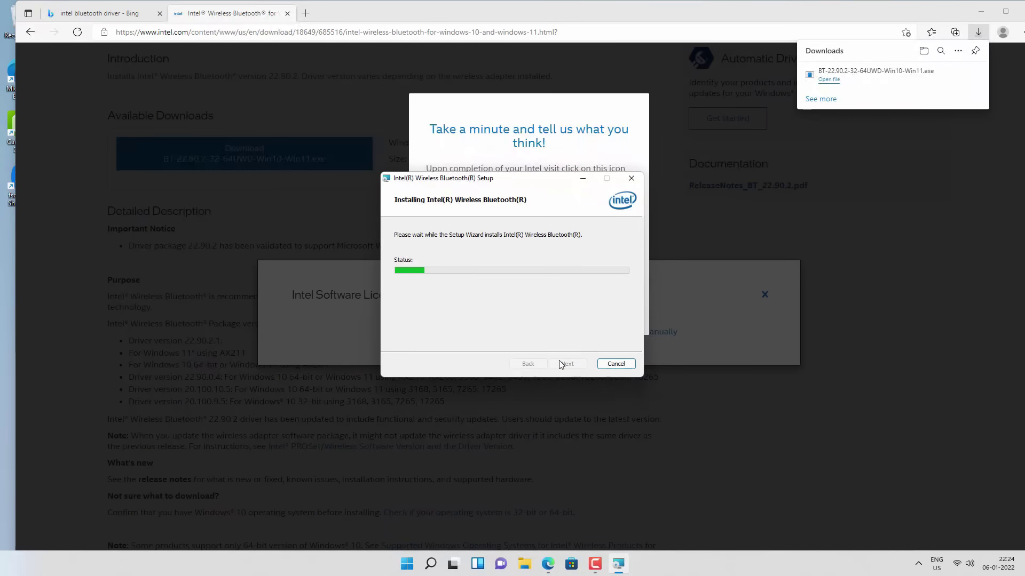
{"action": "left_click", "coordinate": [981, 11]}
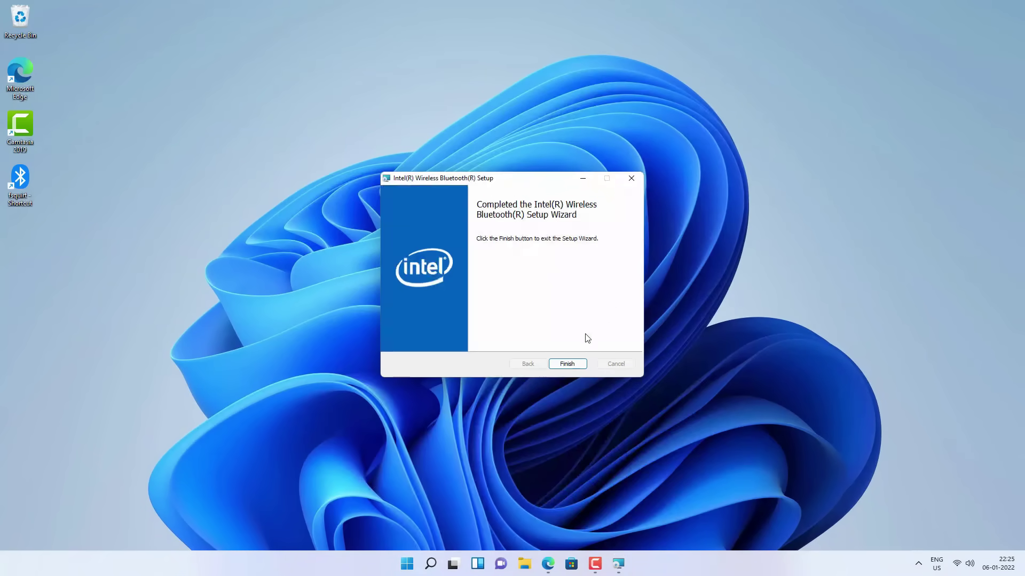
{"action": "left_click", "coordinate": [567, 363]}
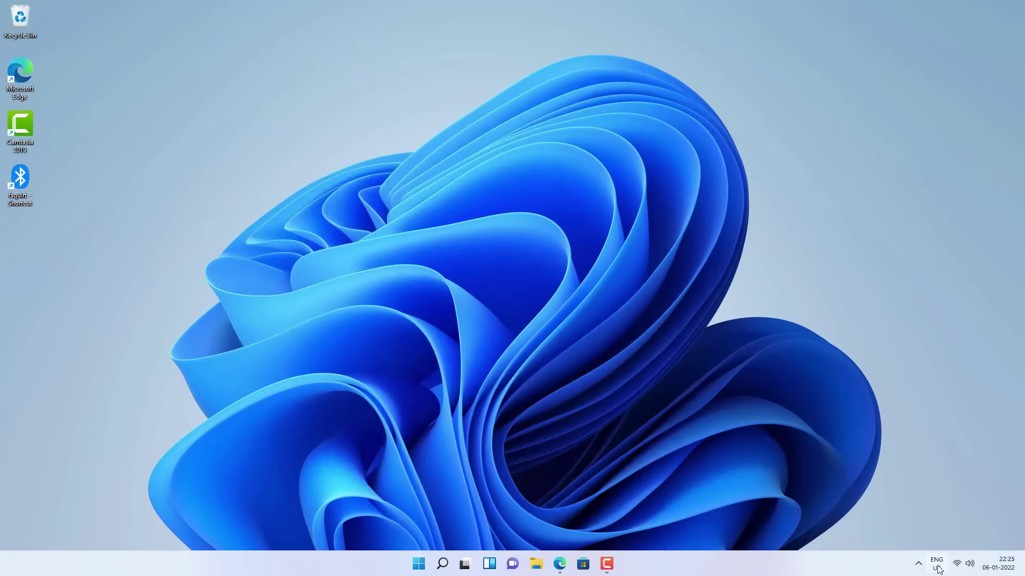
Step: Check the hidden tray icons, turn on Bluetooth in the quick settings and open the Bluetooth settings page
{"action": "left_click", "coordinate": [918, 563]}
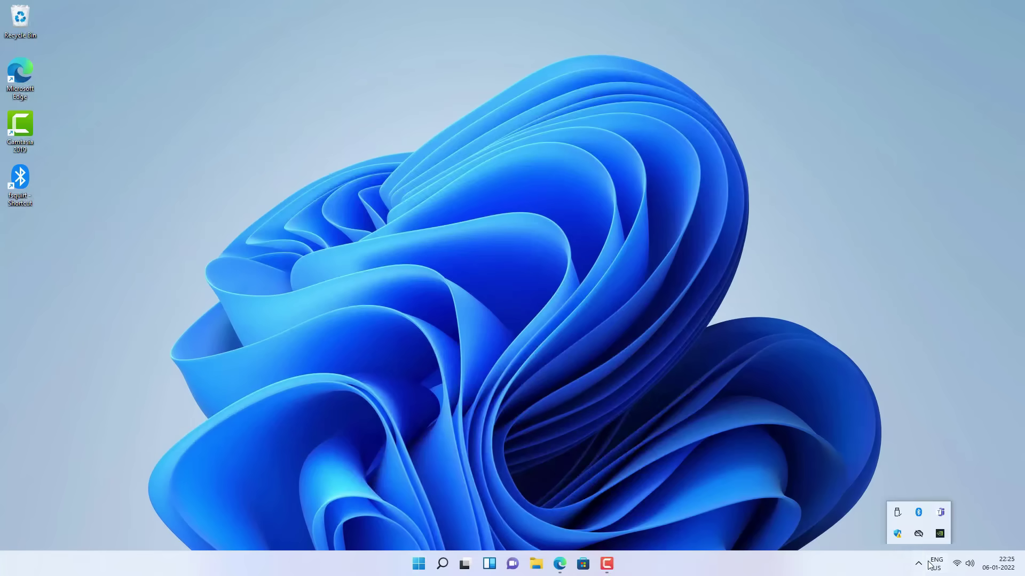
{"action": "left_click", "coordinate": [958, 564]}
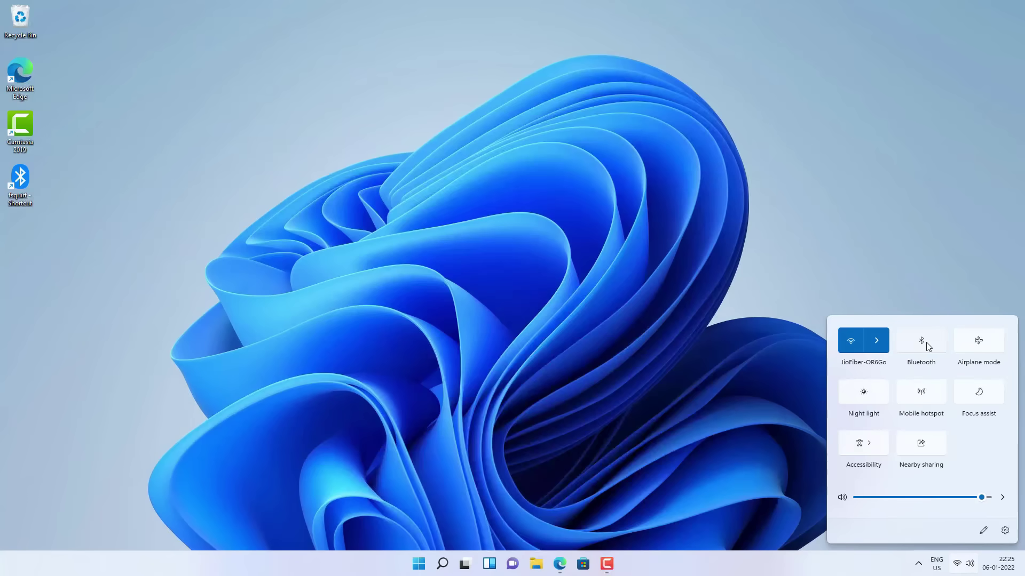
{"action": "right_click", "coordinate": [927, 346]}
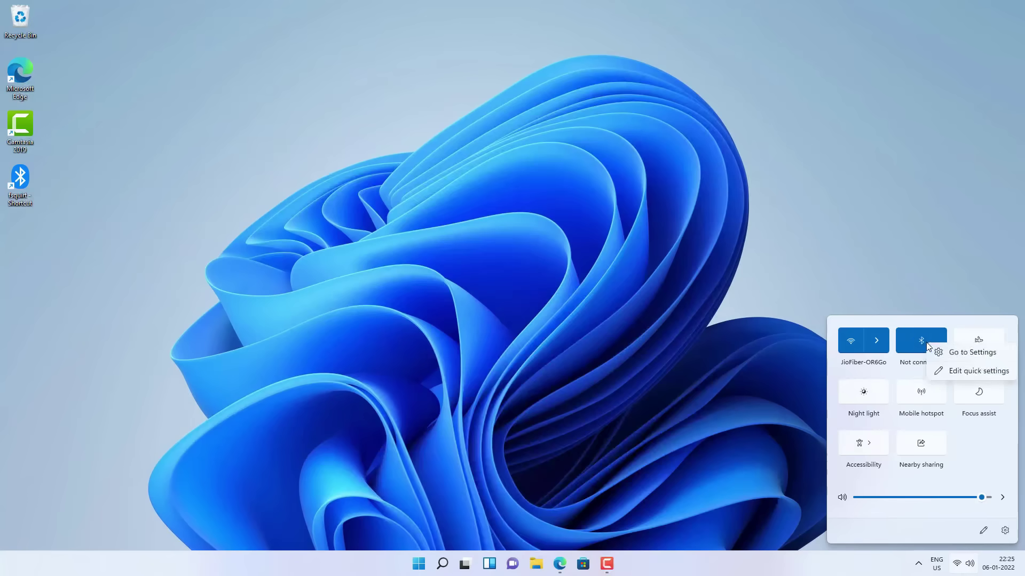
{"action": "left_click", "coordinate": [961, 352]}
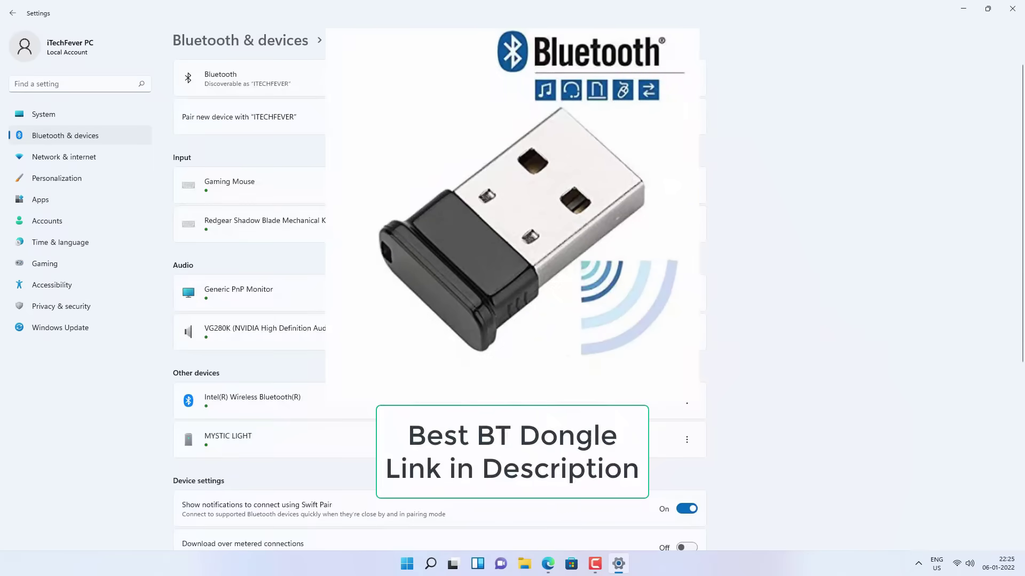
Step: Search for nearby Bluetooth devices to add, cancel without pairing any, and close Settings
{"action": "left_click", "coordinate": [664, 119]}
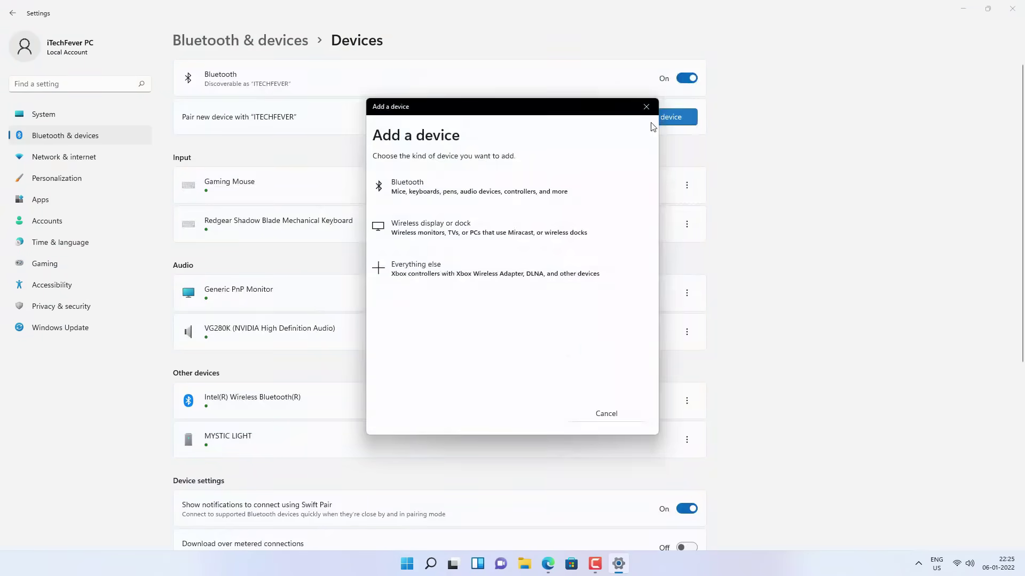
{"action": "left_click", "coordinate": [516, 190]}
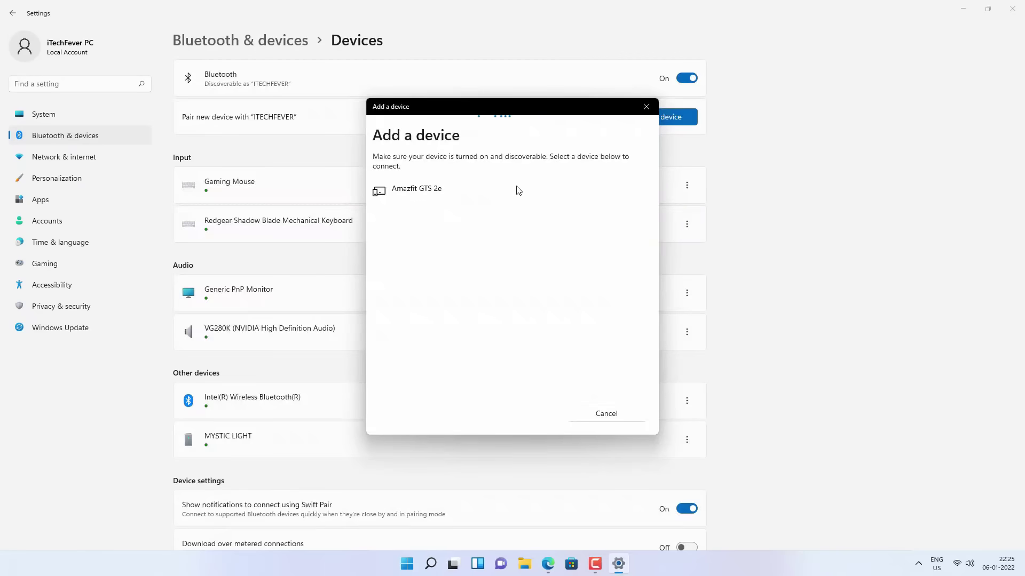
{"action": "left_click", "coordinate": [609, 415]}
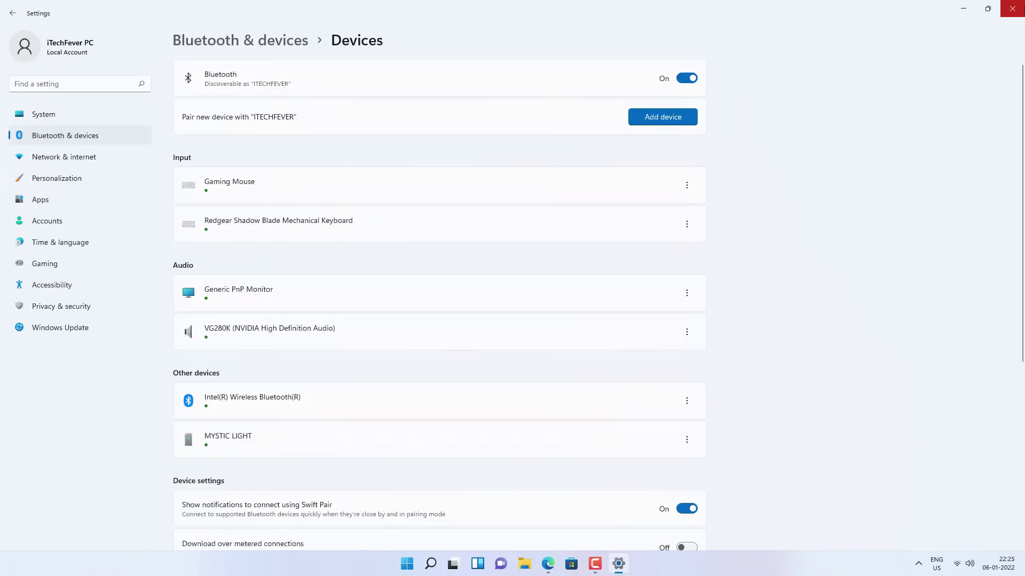
{"action": "left_click", "coordinate": [1012, 8]}
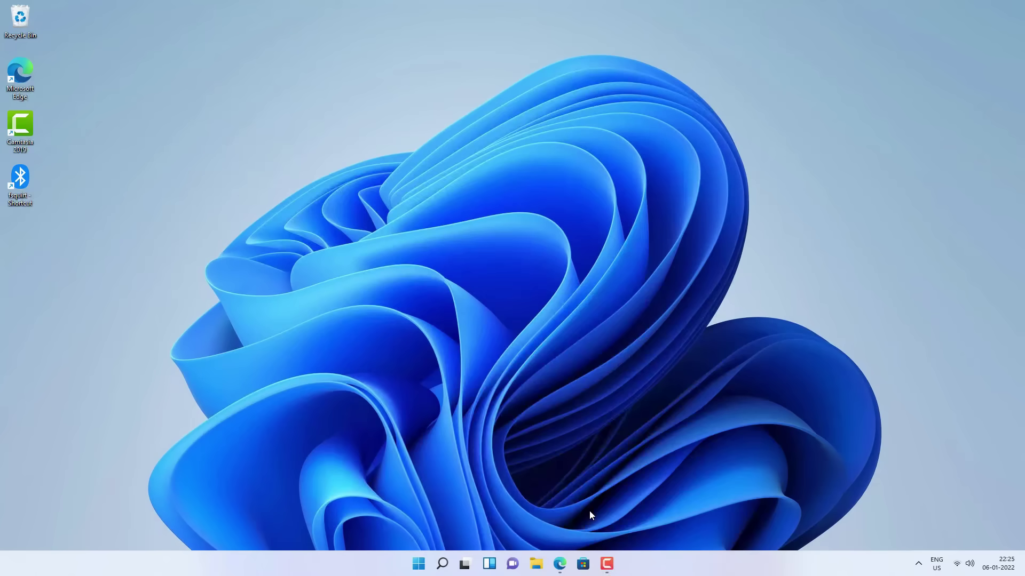